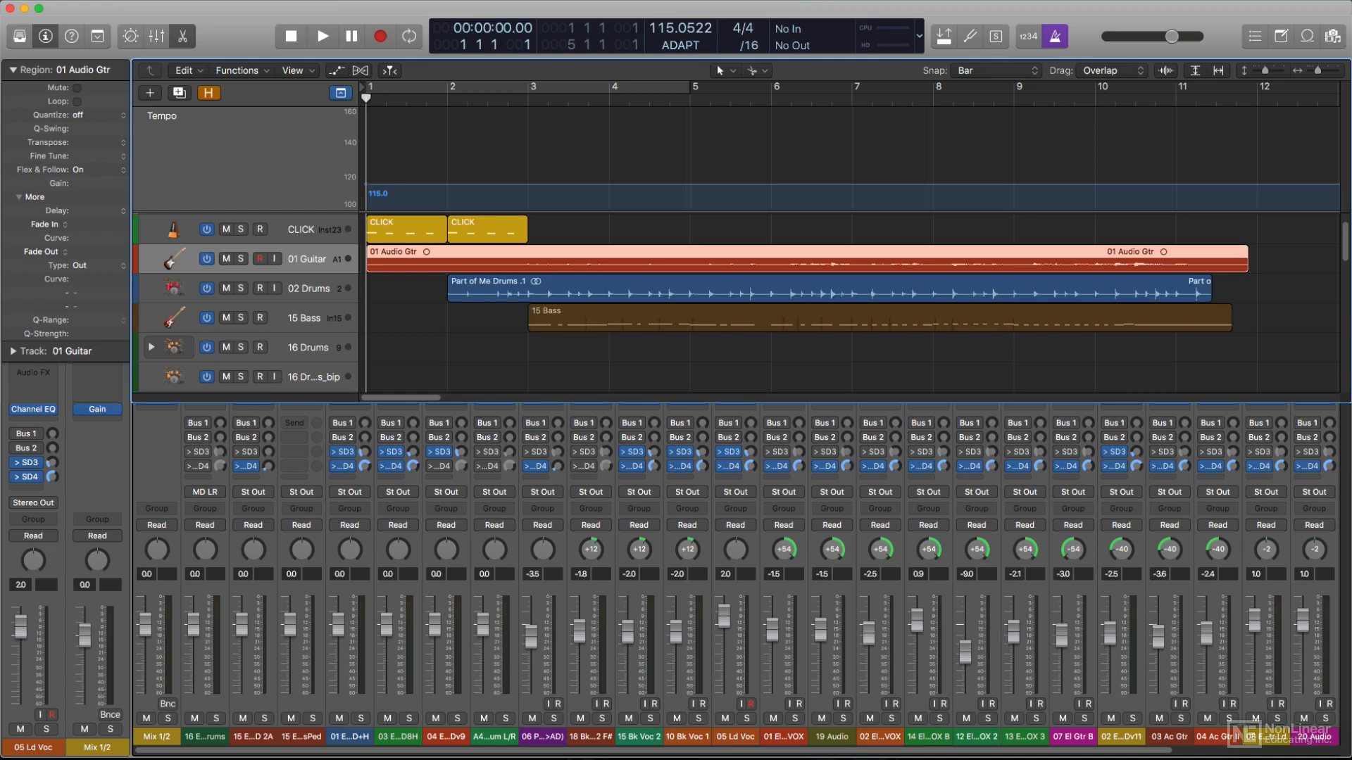
# Show the Smart Tempo editor for the 01 Audio Gtr region.
pyautogui.press('e')
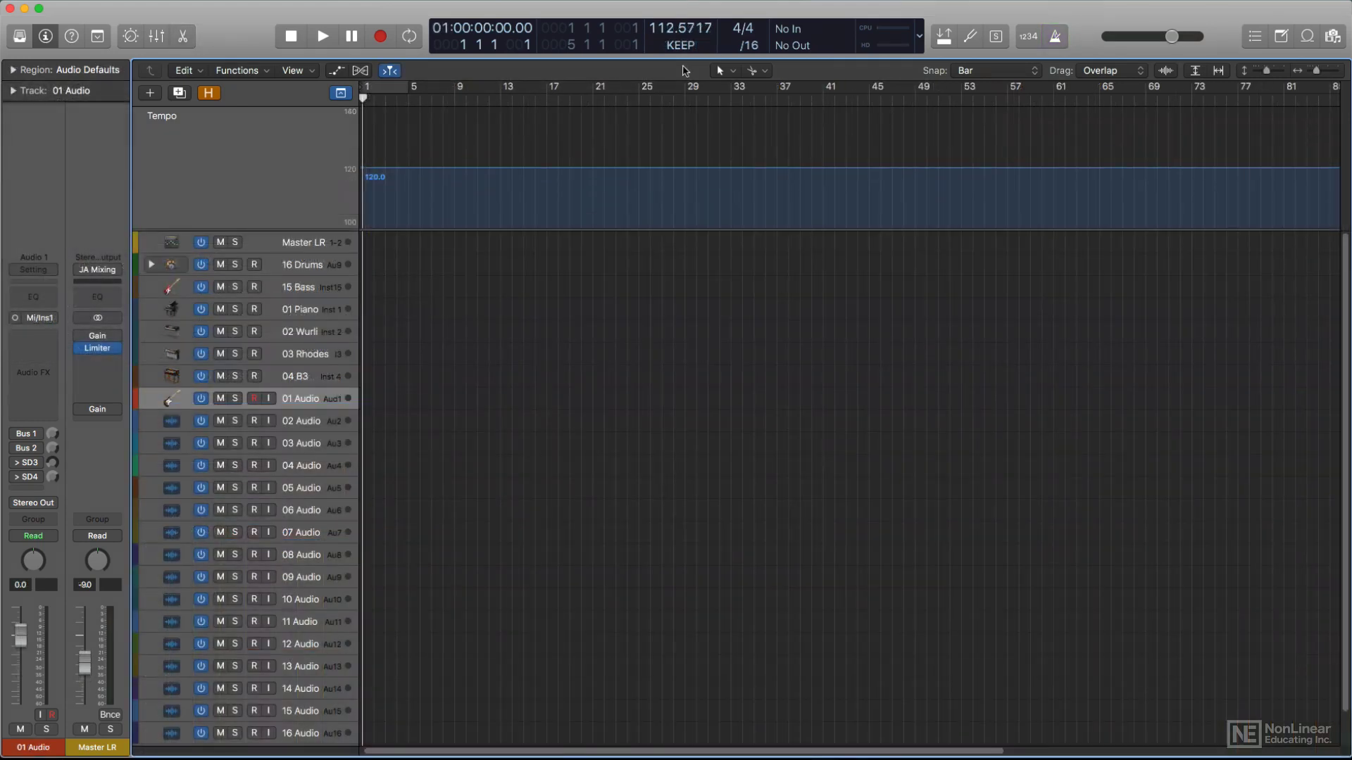
# Switch Smart Tempo to Adapt mode and finish recording the guitar take.
pyautogui.click(679, 45)
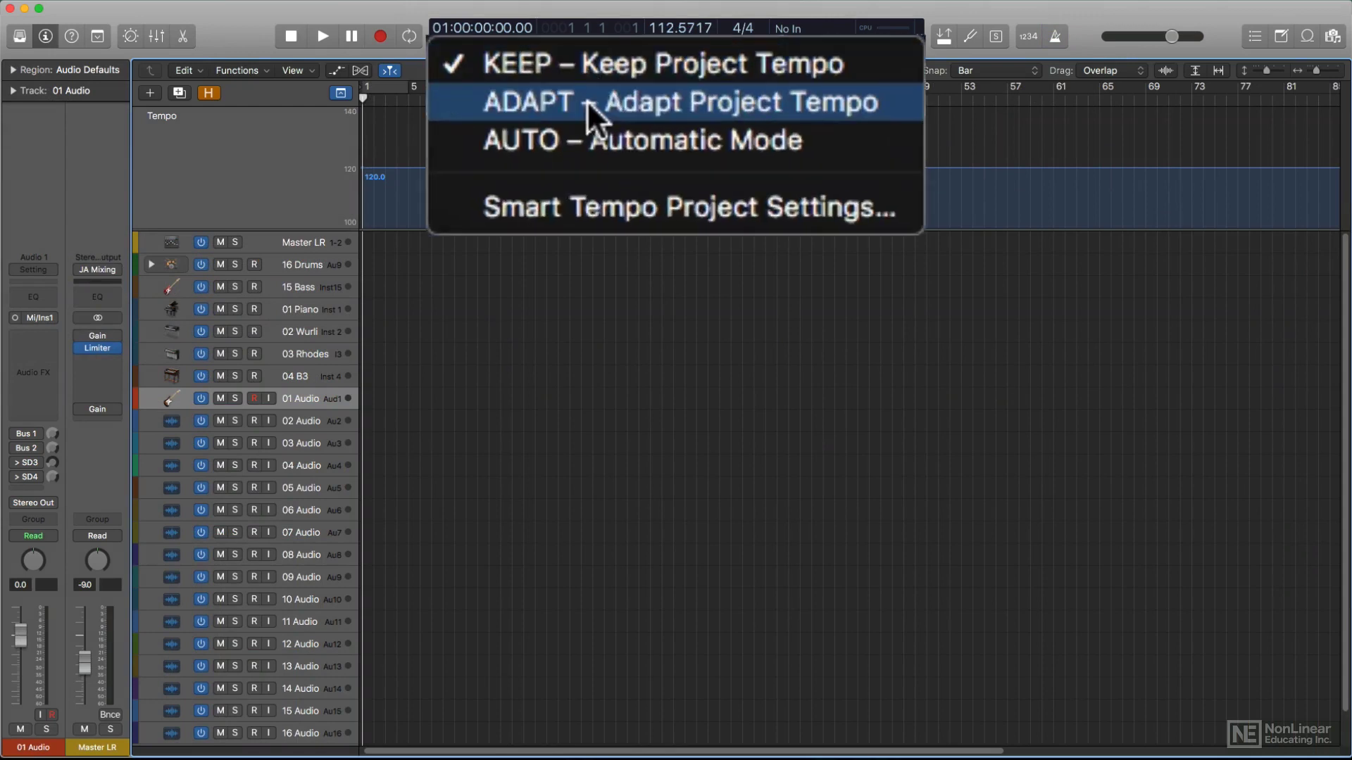
pyautogui.click(578, 141)
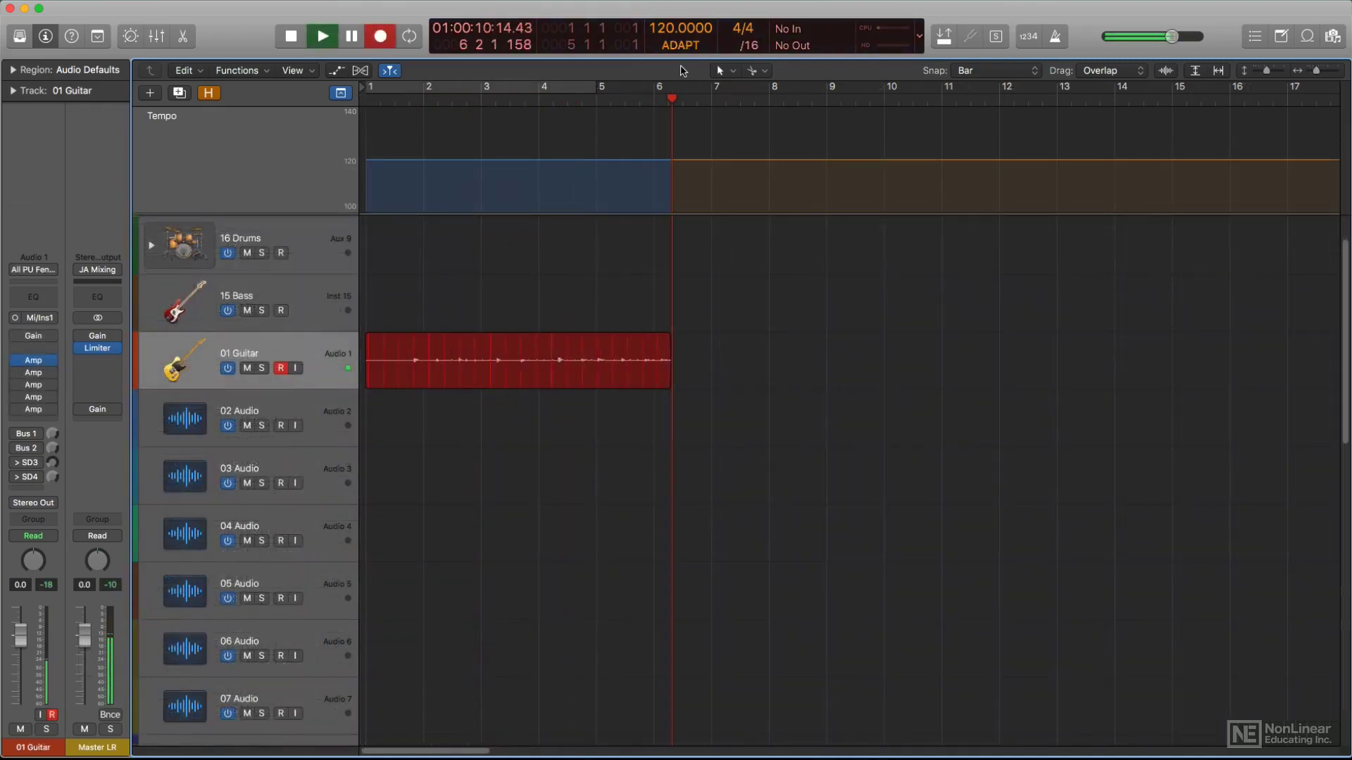
pyautogui.press('space')
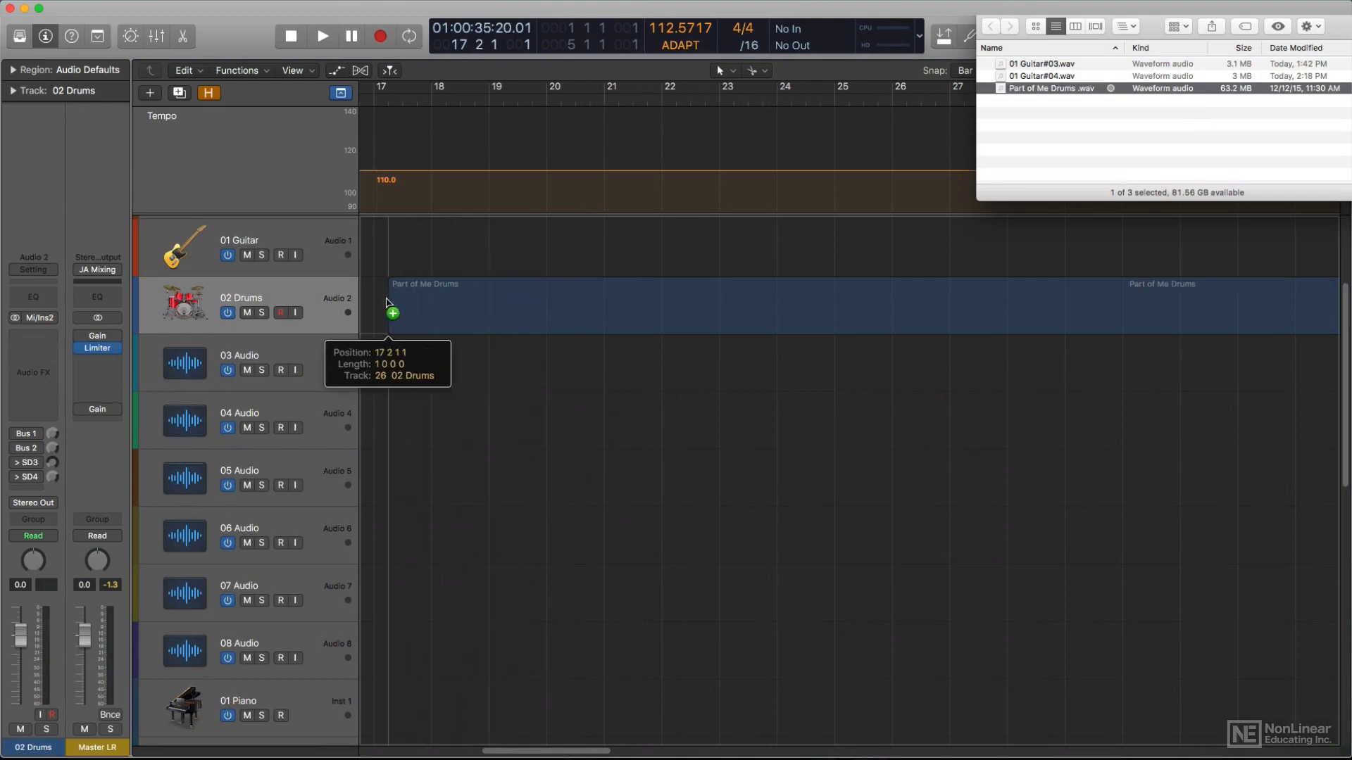
# Import Part of Me Drums.wav, copy the guitar region beside it, then move drums to bar 13 and guitar copy to bar 10.
pyautogui.moveTo(389, 304); pyautogui.dragTo(381, 306)
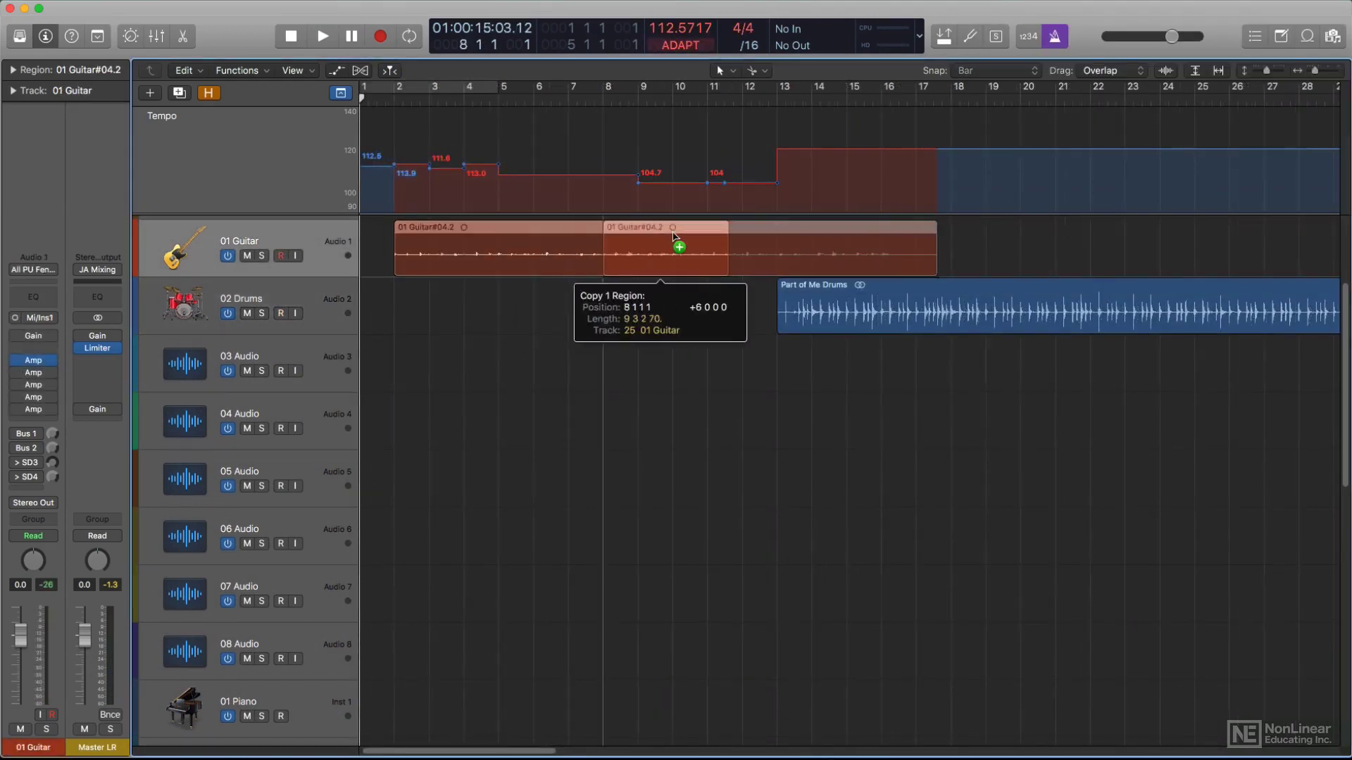
pyautogui.moveTo(675, 236); pyautogui.dragTo(812, 242)
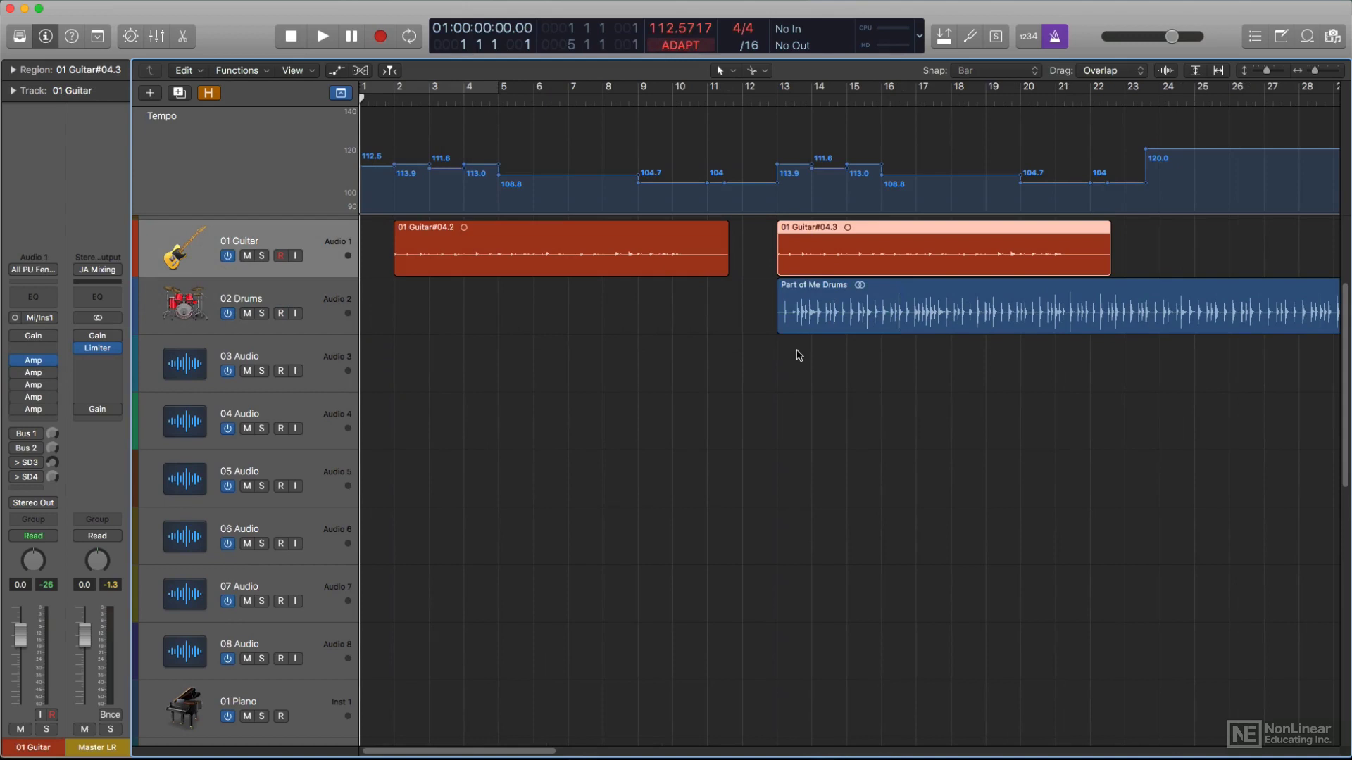
pyautogui.press('i')
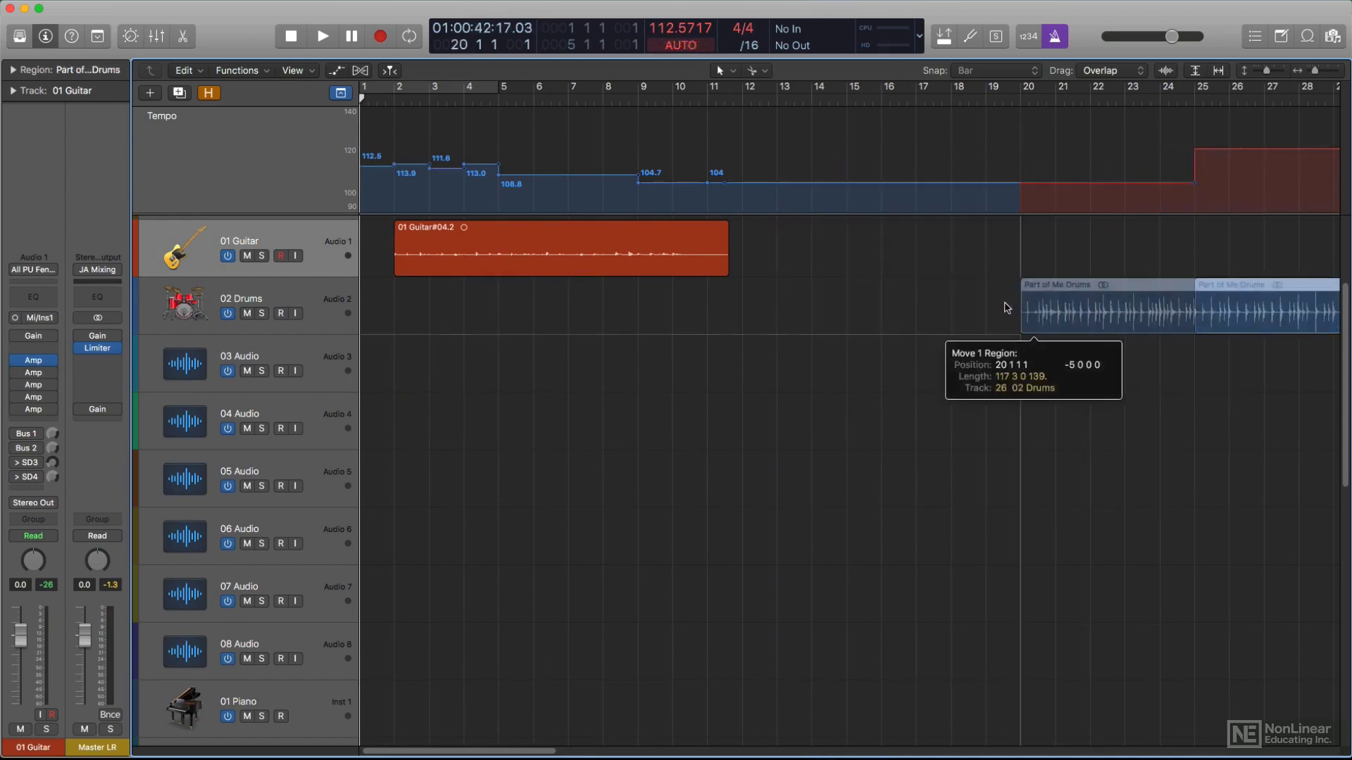
pyautogui.moveTo(1030, 304); pyautogui.dragTo(808, 304)
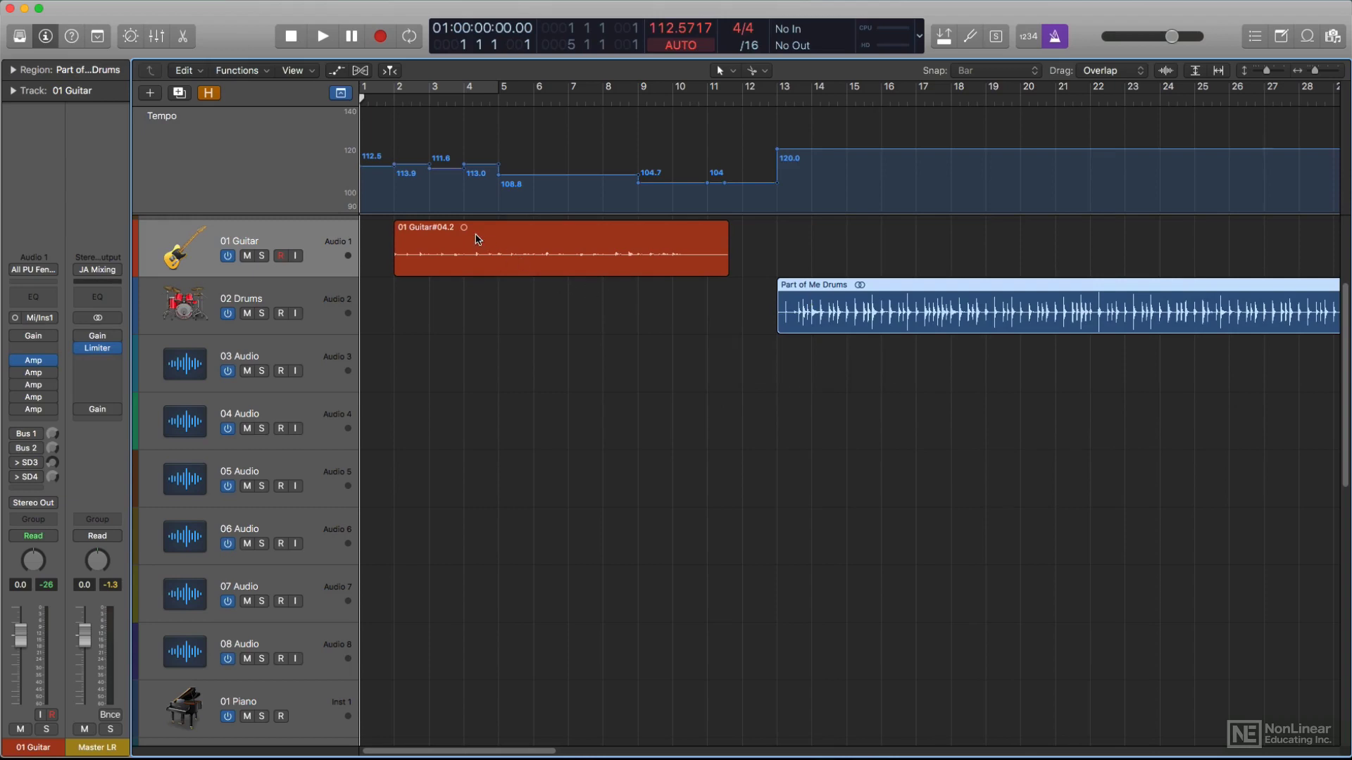
pyautogui.moveTo(465, 232); pyautogui.dragTo(834, 246)
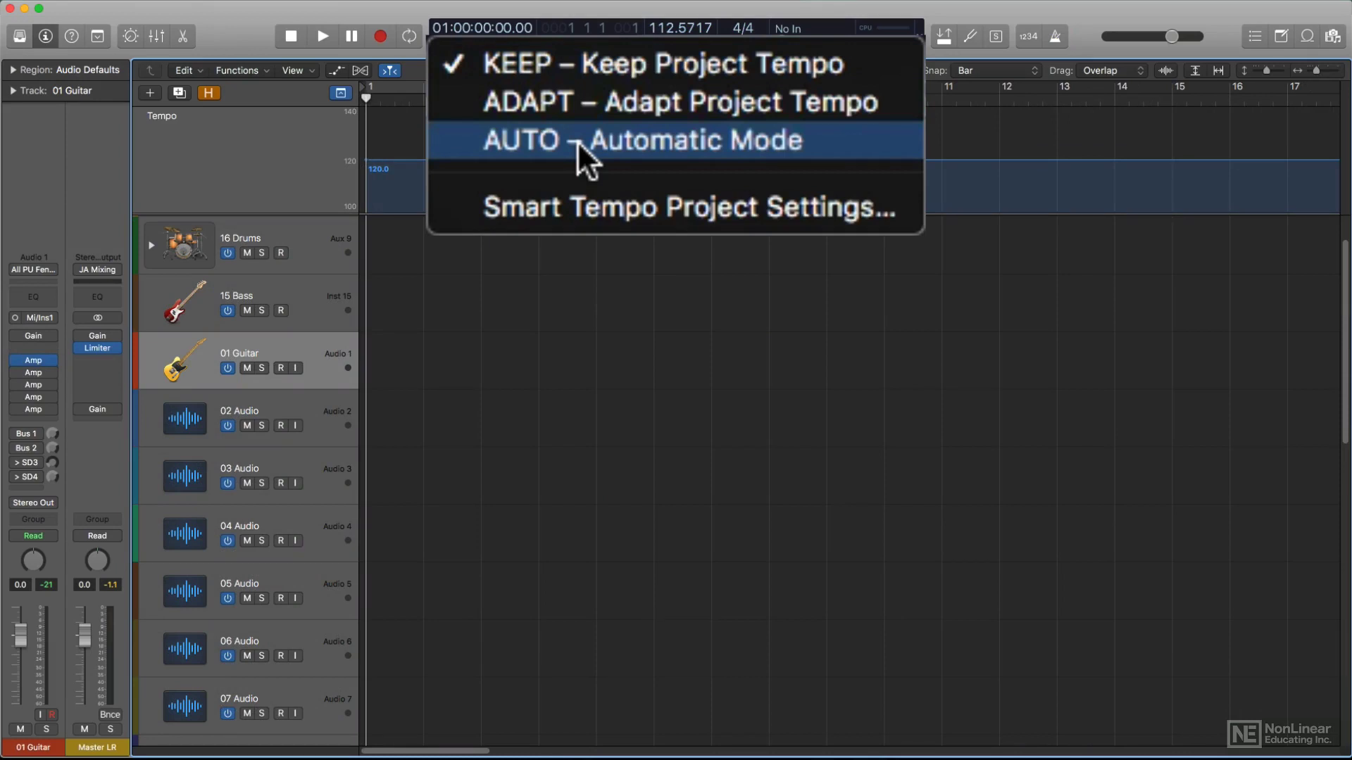
# Leave Smart Tempo in Keep mode and start recording on the 01 Guitar track.
pyautogui.click(586, 104)
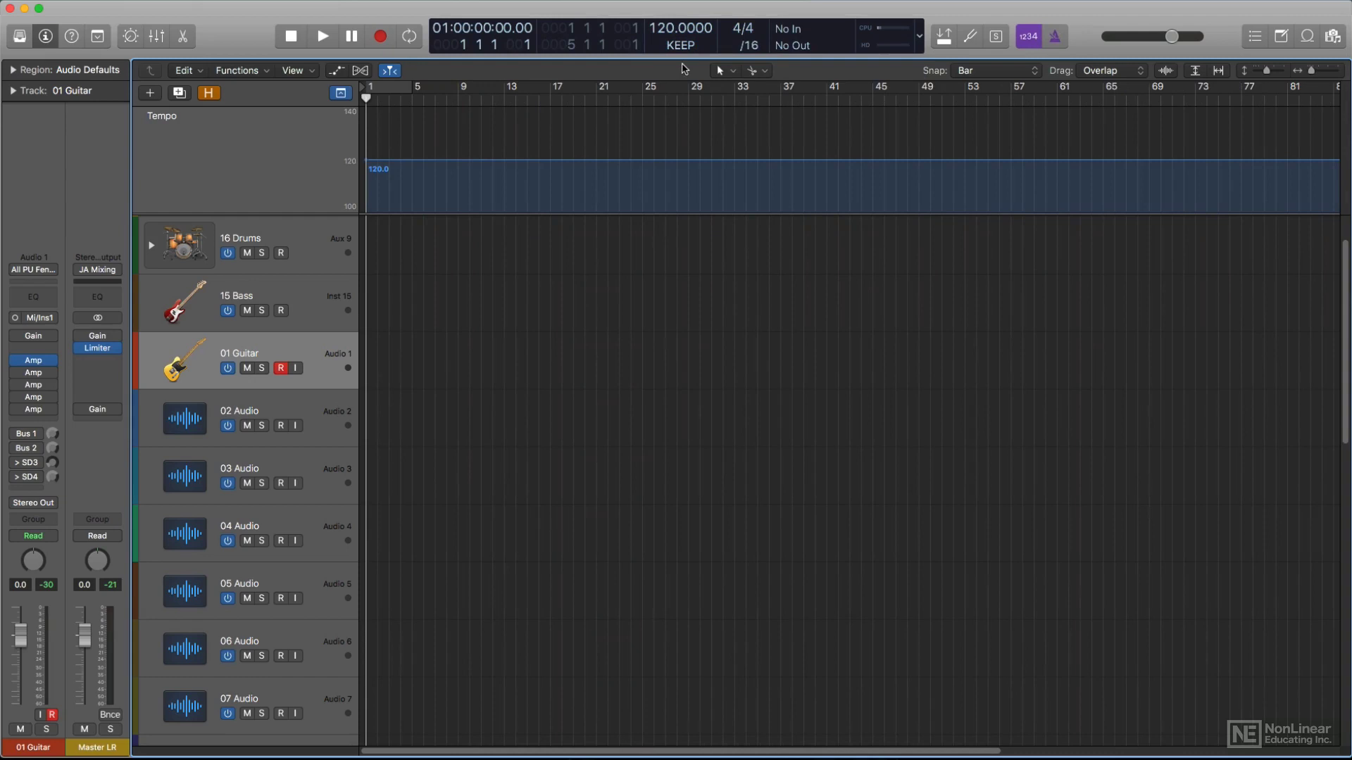
pyautogui.click(682, 47)
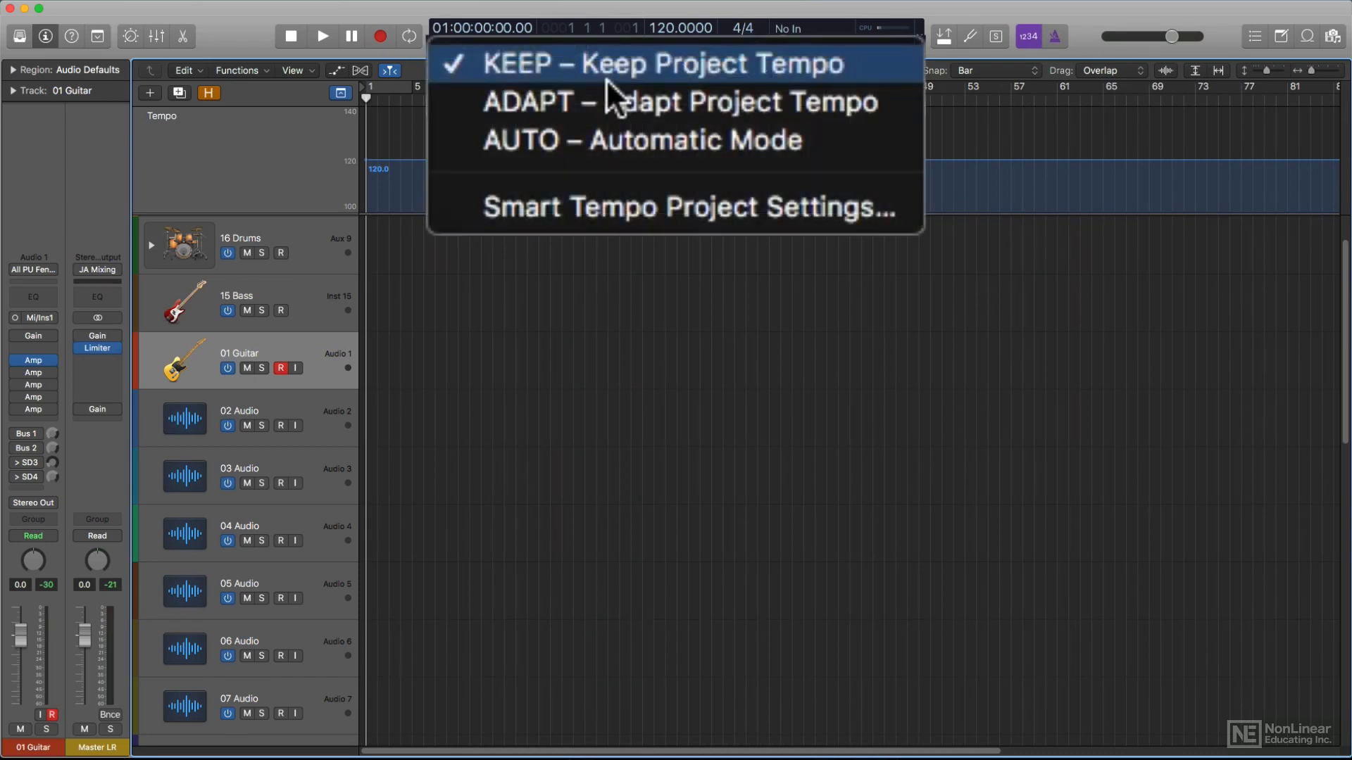
pyautogui.click(605, 72)
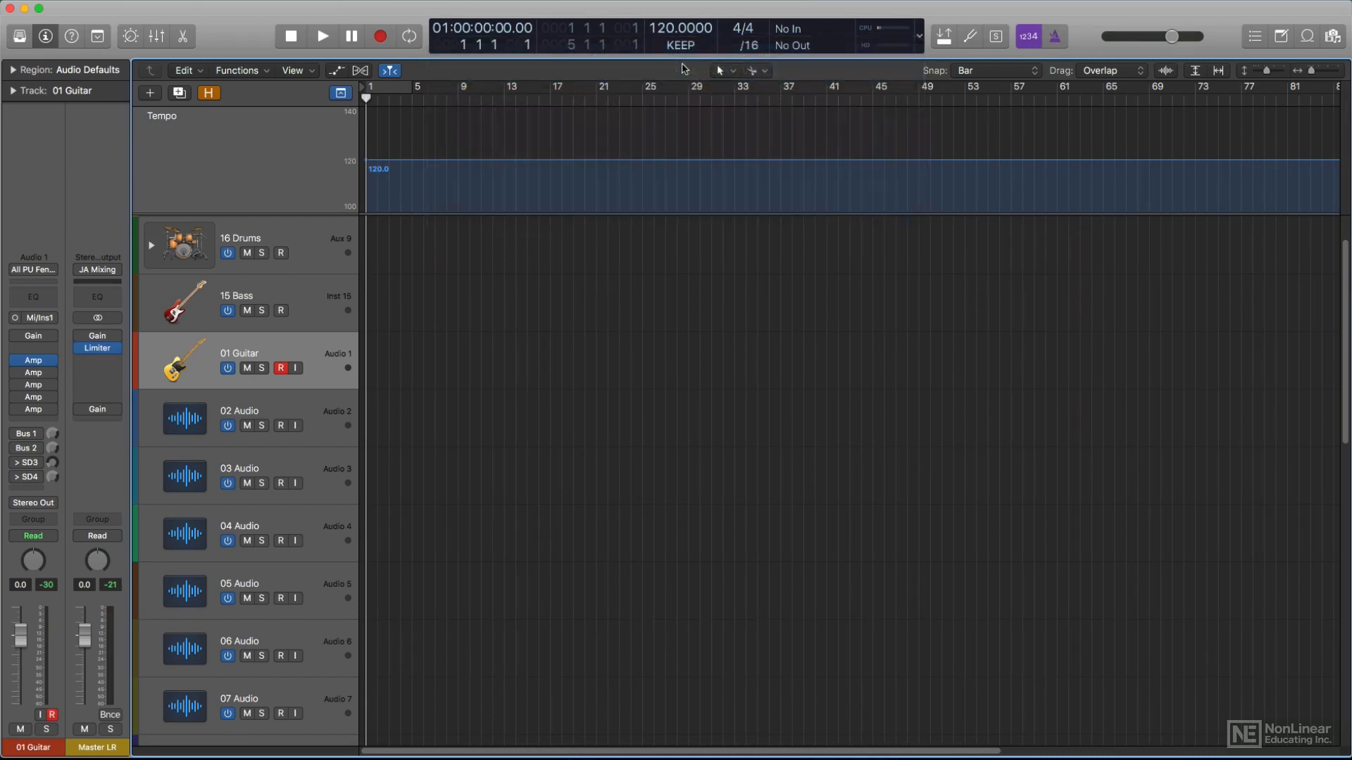
pyautogui.press('r')
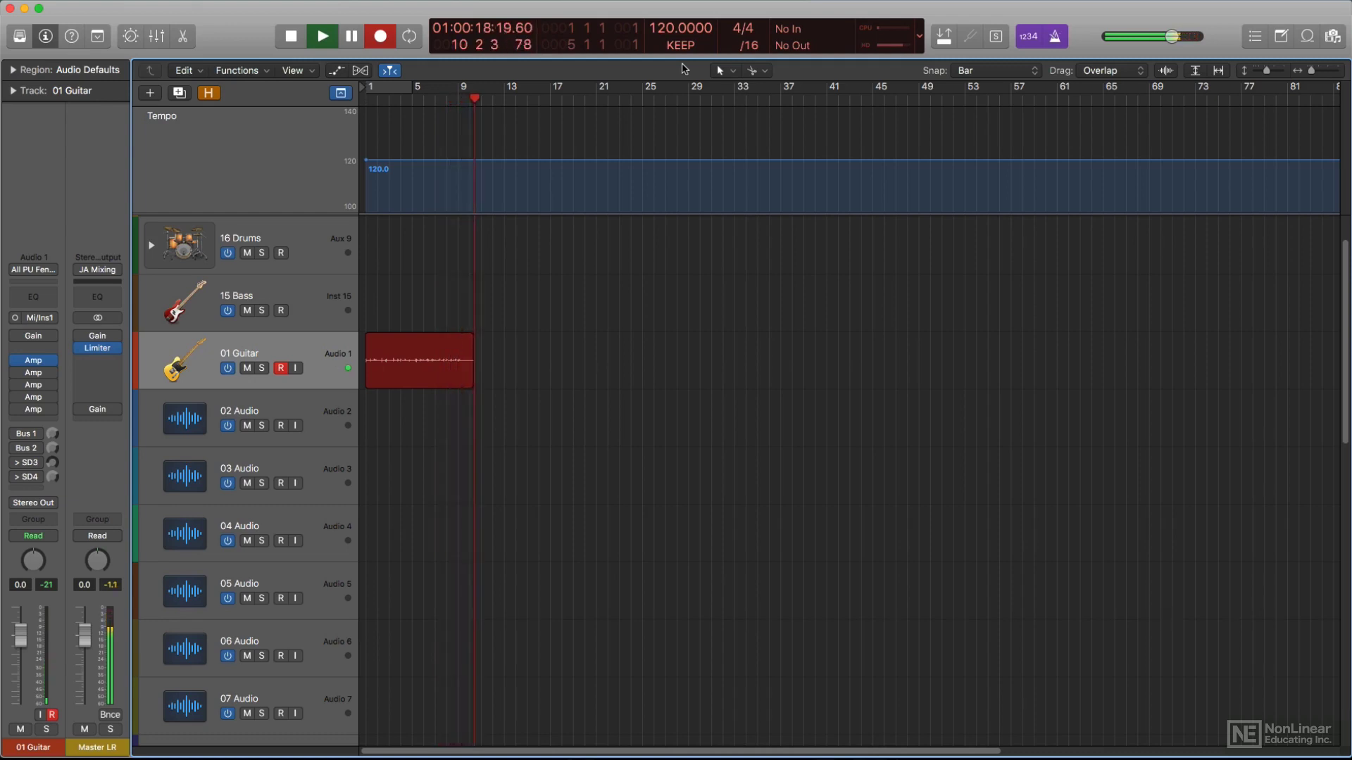
# Stop the Keep-mode guitar take at 120 bpm and undo it.
pyautogui.press('space')
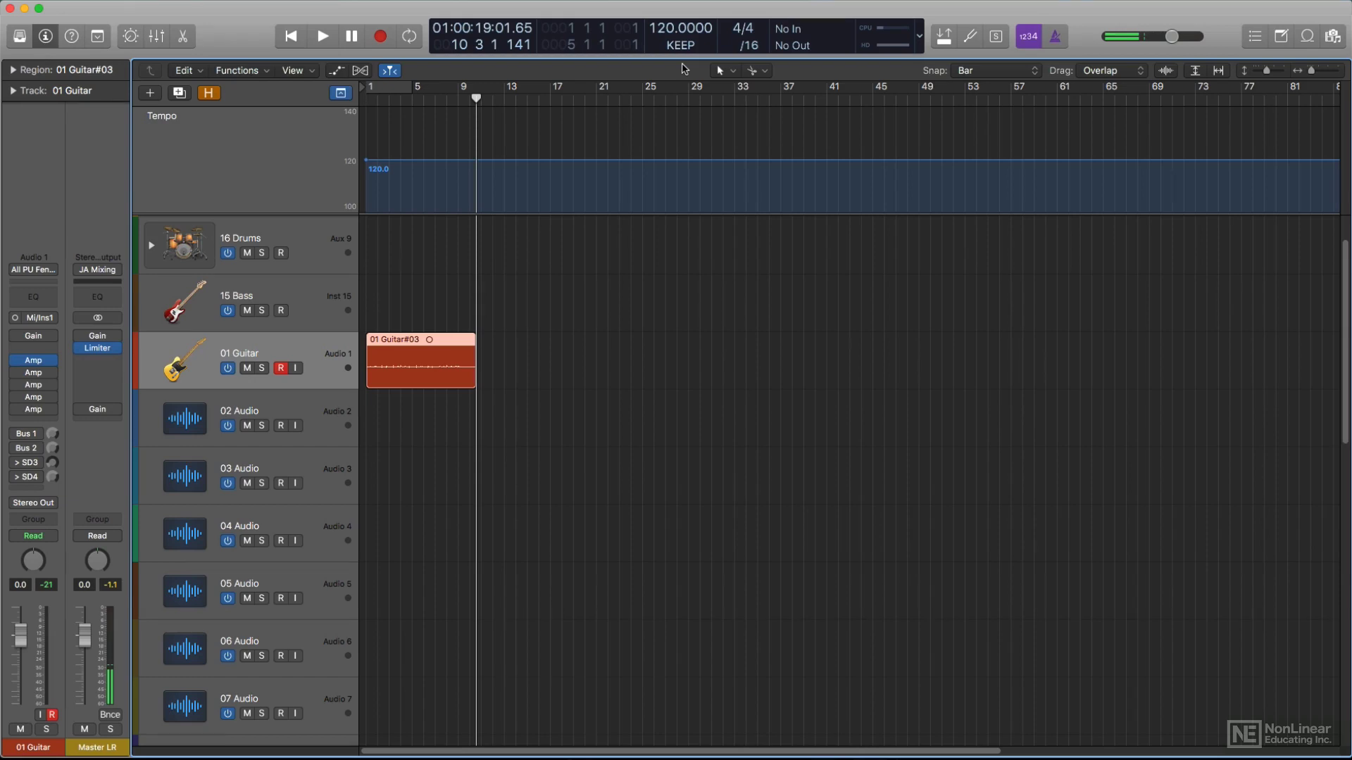
pyautogui.press('super+z')
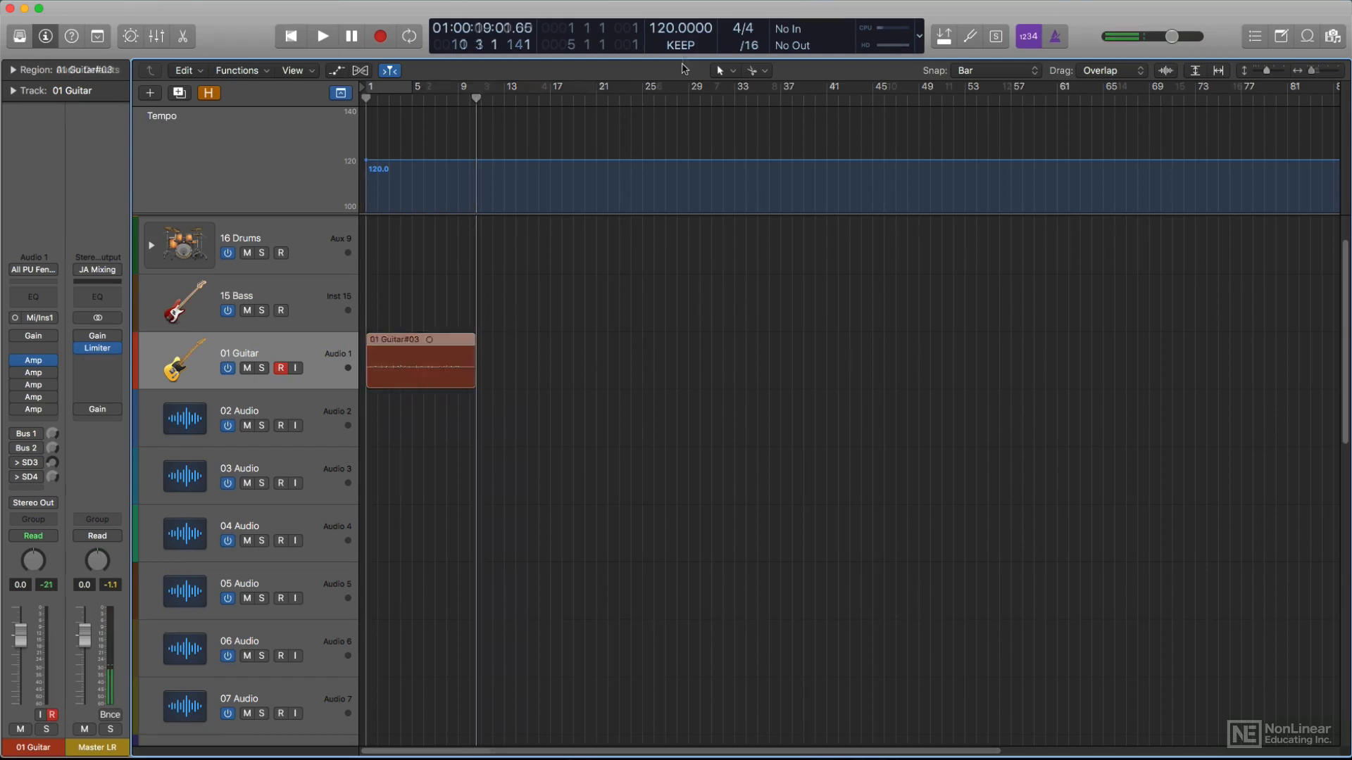
# Switch Smart Tempo to Adapt mode and start recording a guitar take.
pyautogui.press('Return')
pyautogui.click(680, 45)
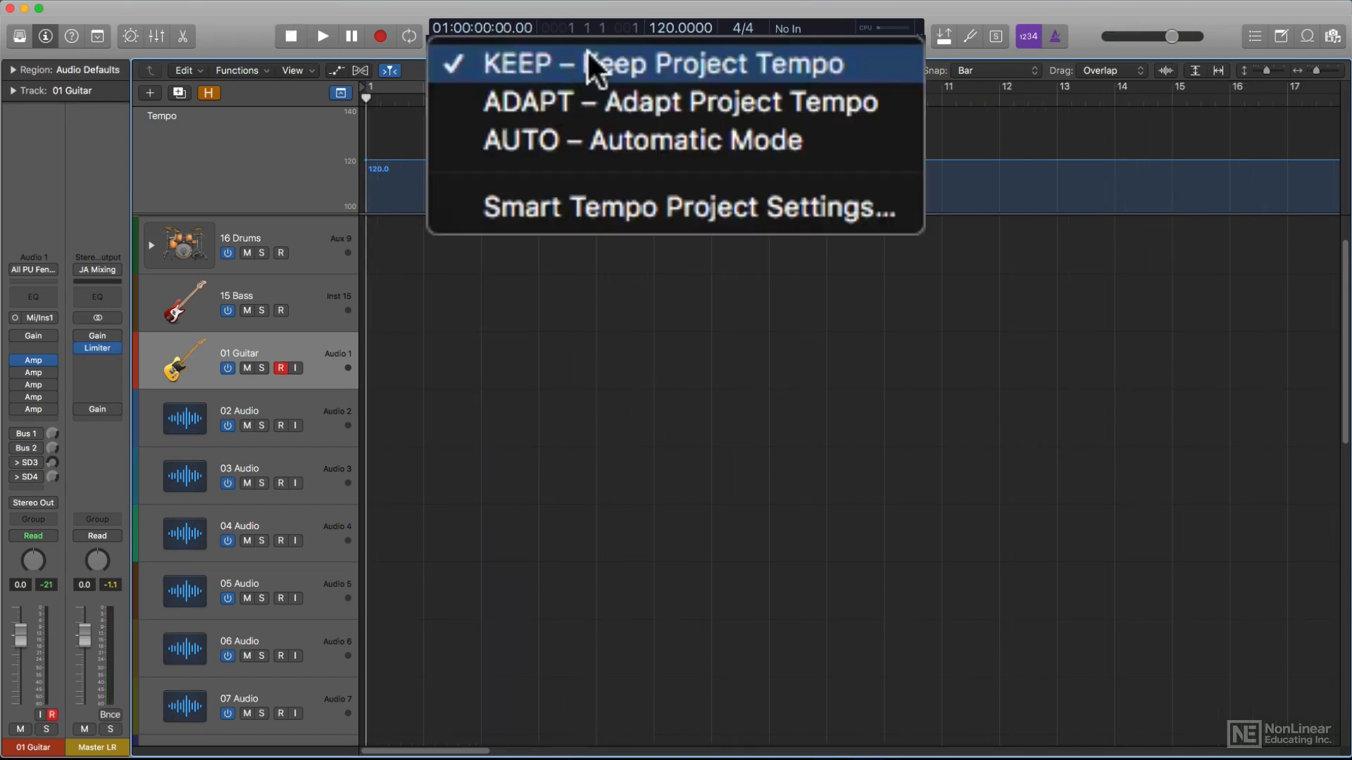
pyautogui.click(591, 101)
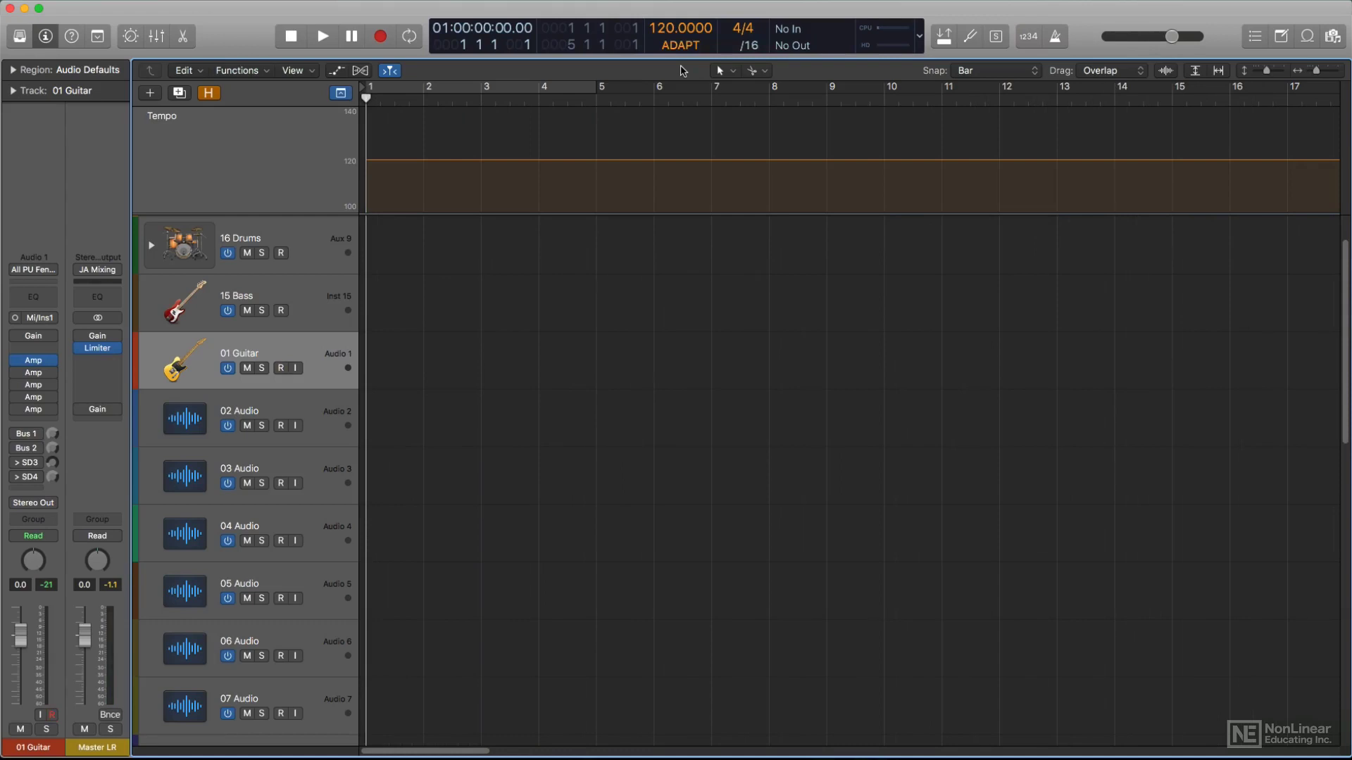
pyautogui.press('r')
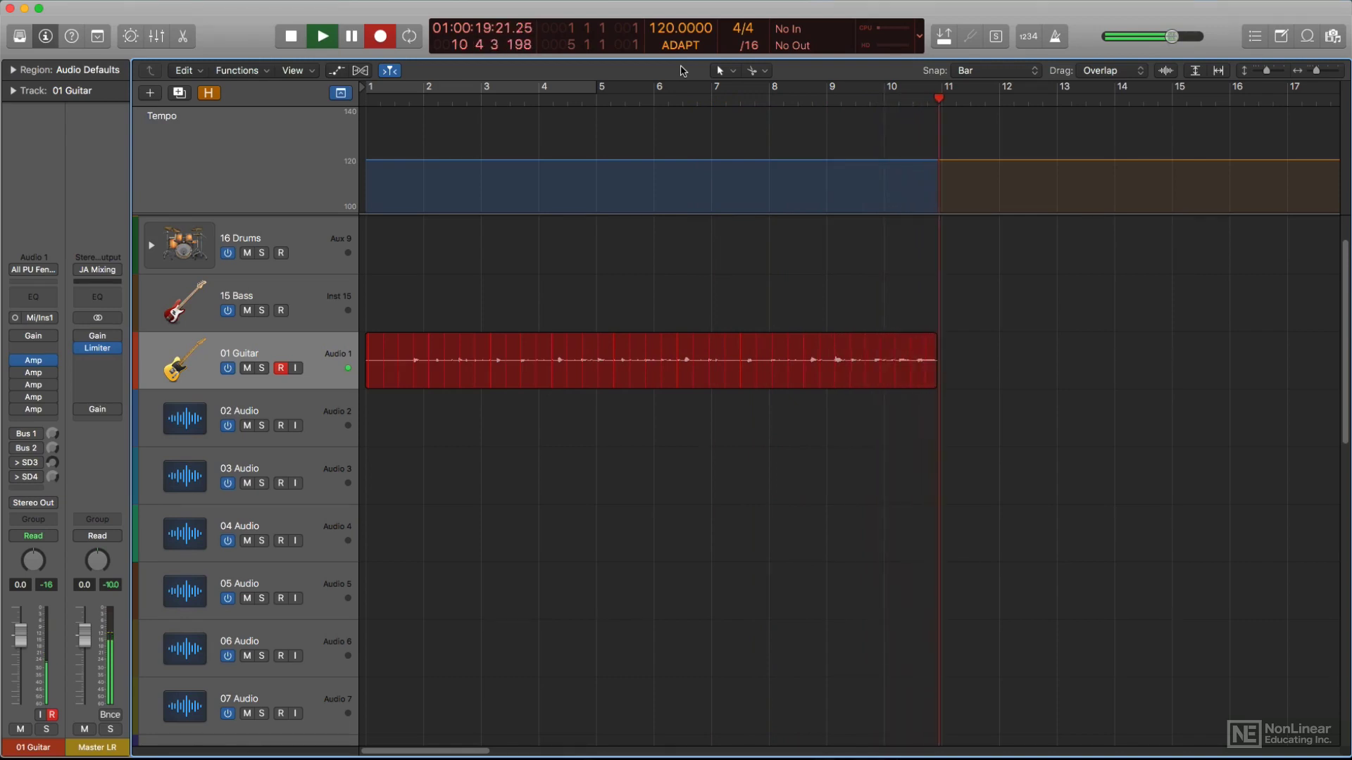
# Stop the take with tempos from 112.5 to 104 written, and return to the project start.
pyautogui.press('space')
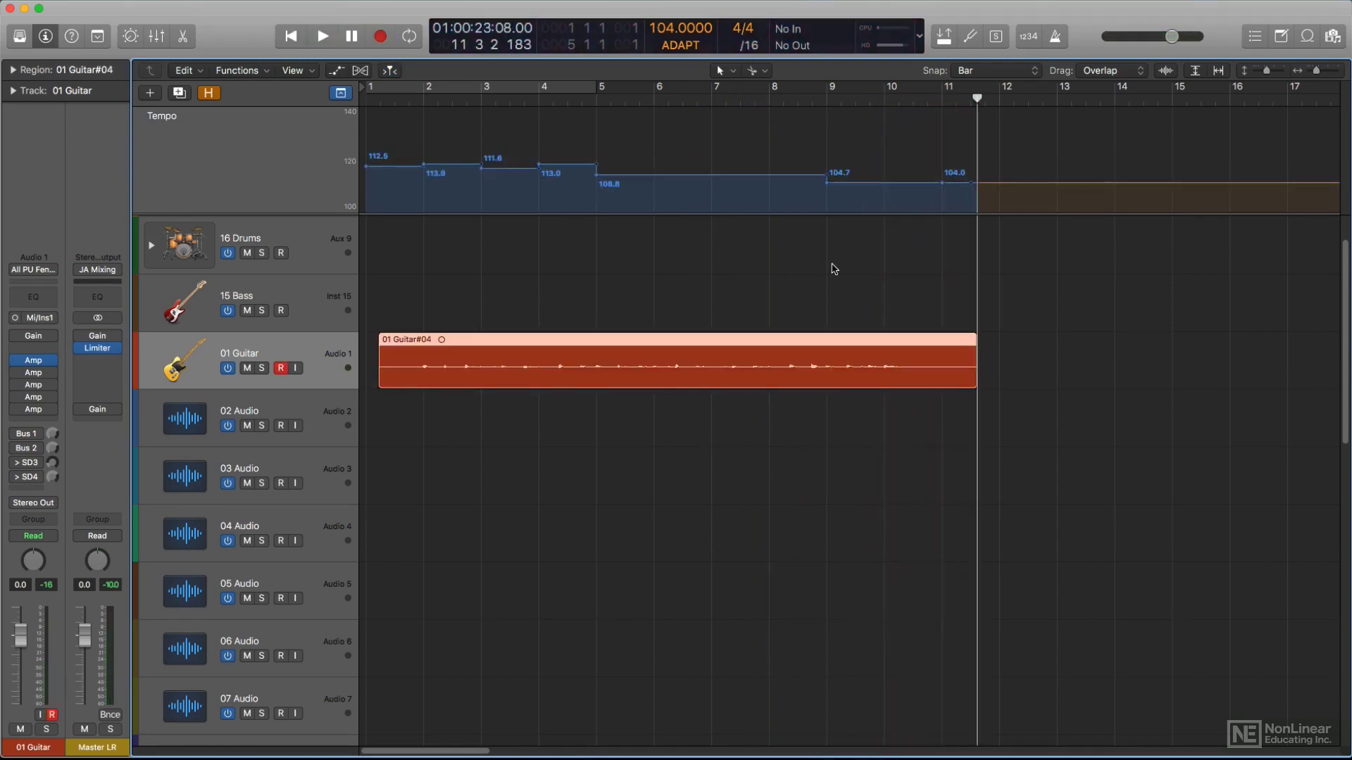
pyautogui.press('Return')
pyautogui.click(832, 268)
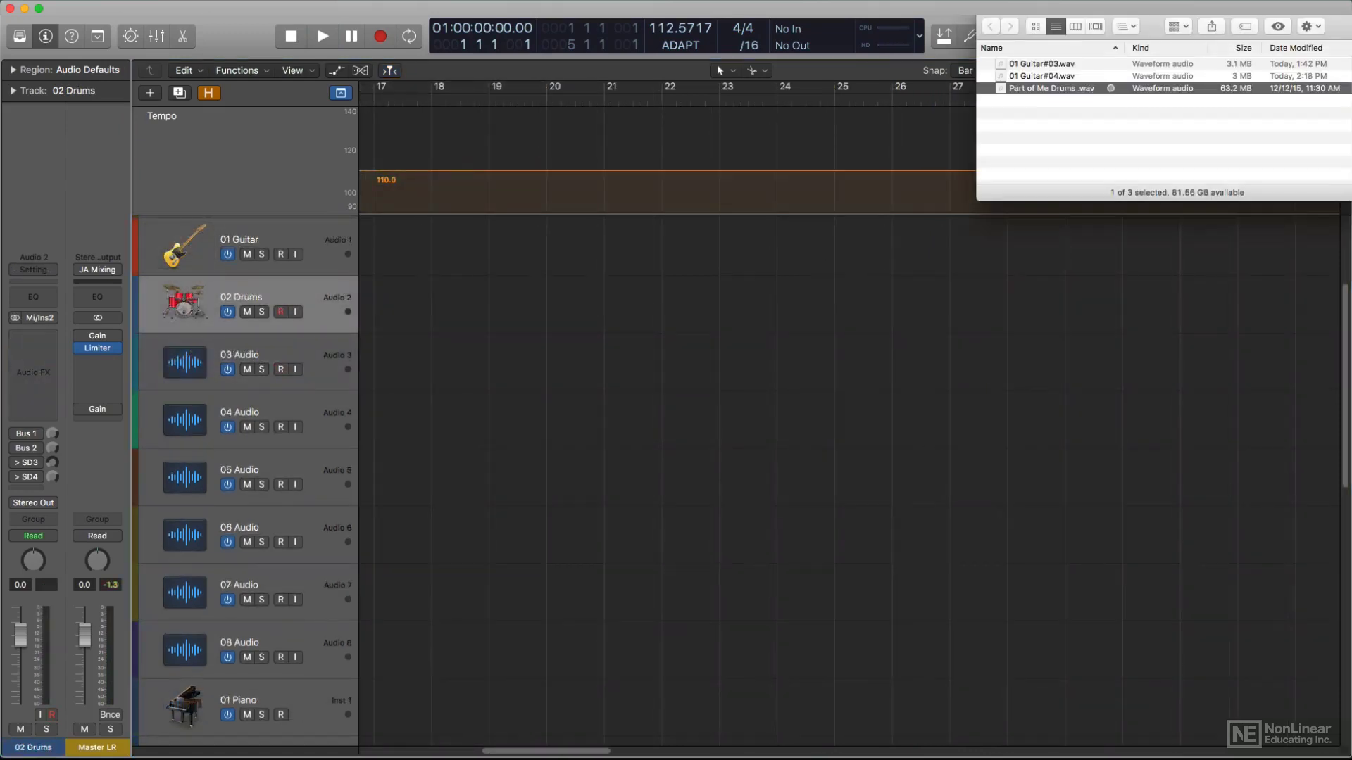
# Import Part of Me Drums, dismiss the downbeat prompt, and choose Auto Smart Tempo mode.
pyautogui.moveTo(1045, 87)
pyautogui.mouseDown()
pyautogui.moveTo(807, 219)
pyautogui.moveTo(380, 304)
pyautogui.mouseUp()
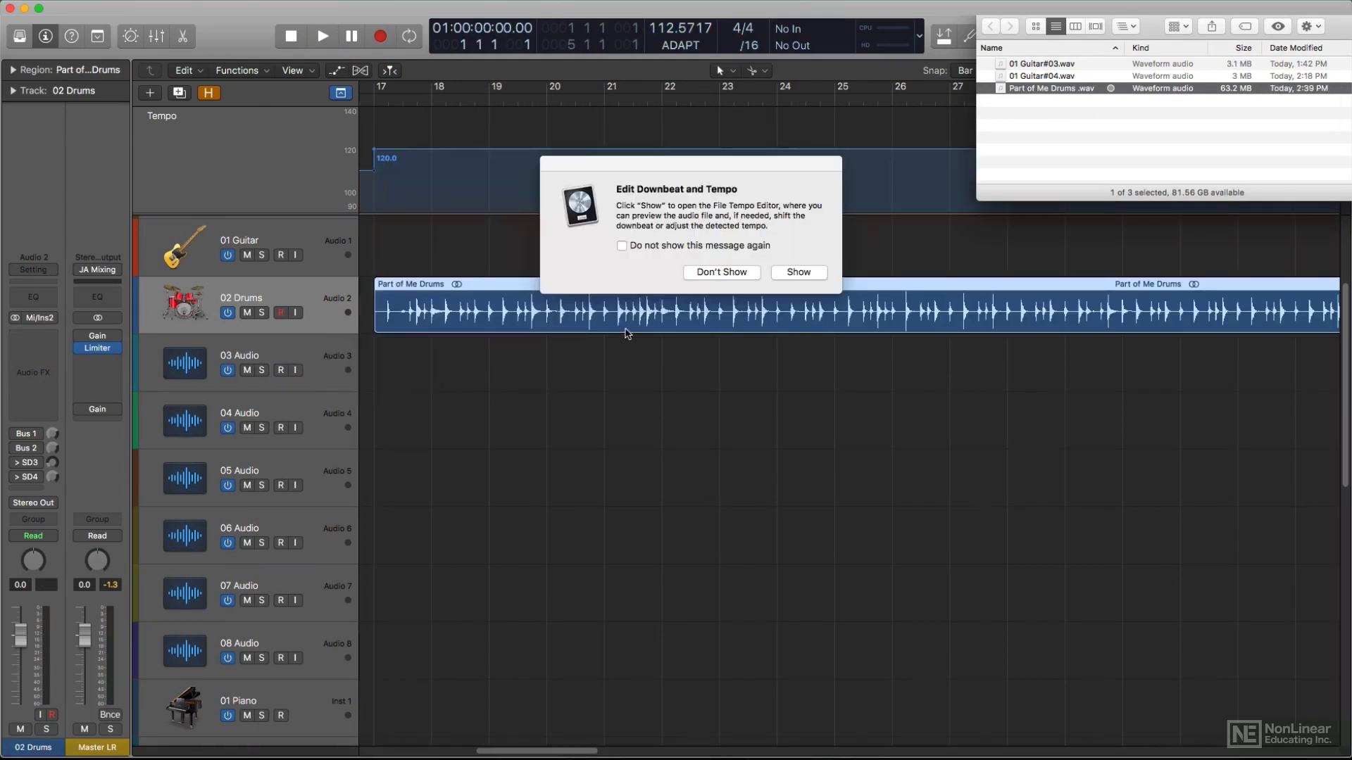
pyautogui.click(705, 269)
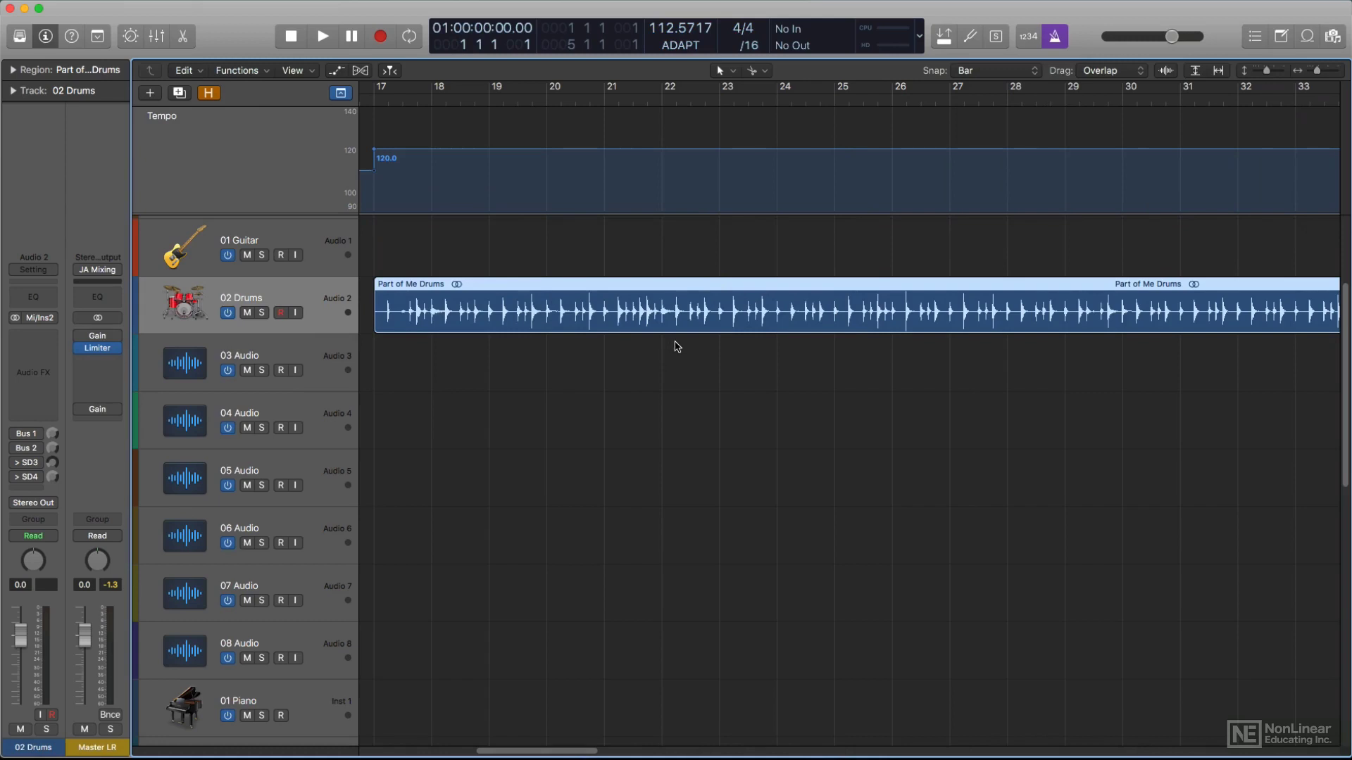
pyautogui.press('t')
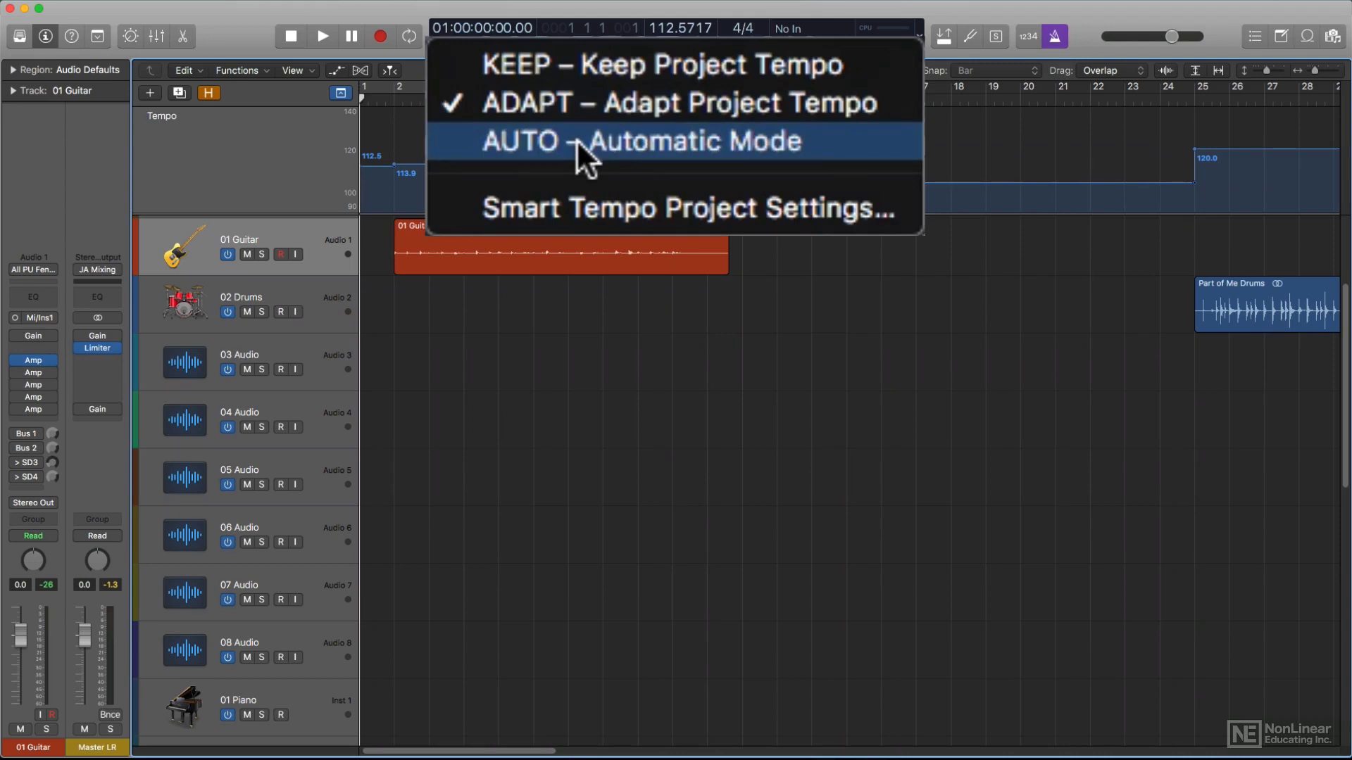
pyautogui.click(576, 139)
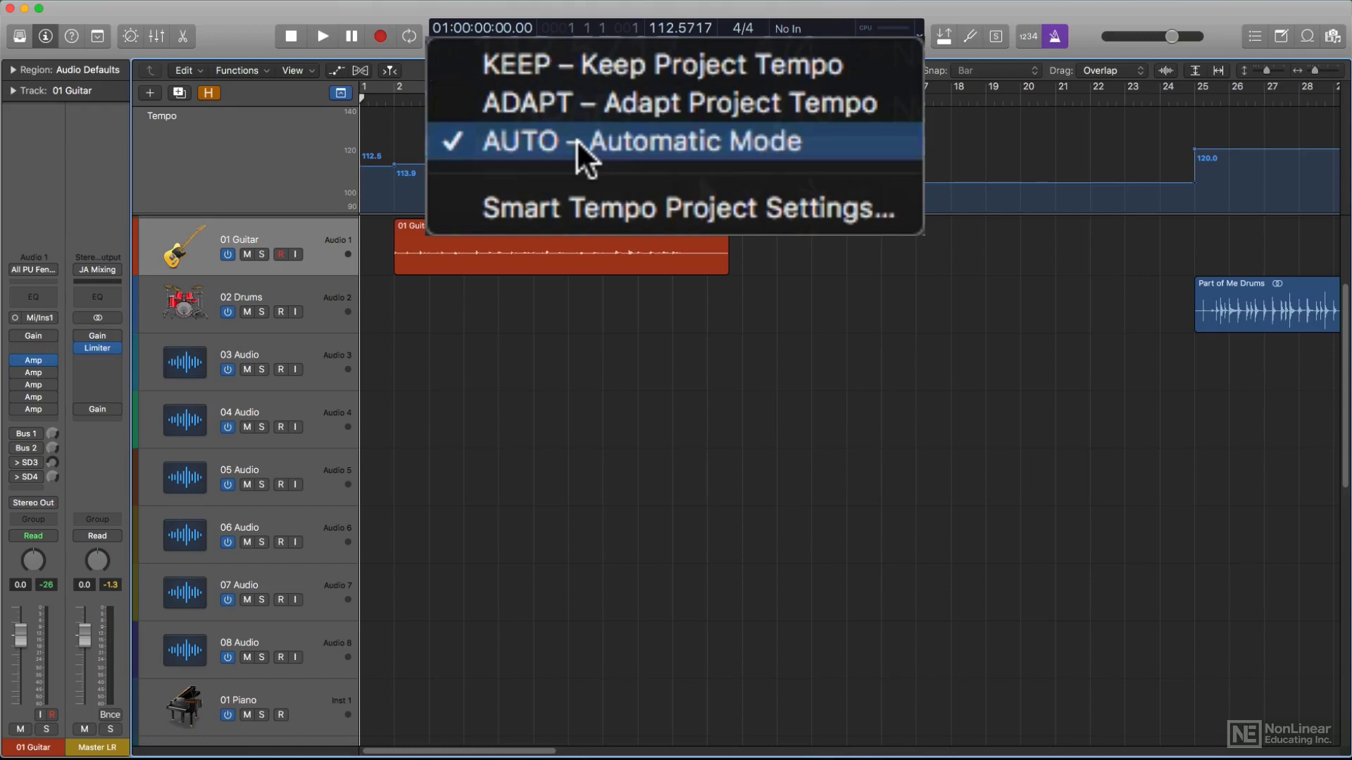
# Close the mode choices, copy the guitar region to bar 12, then undo the copy.
pyautogui.press('Escape')
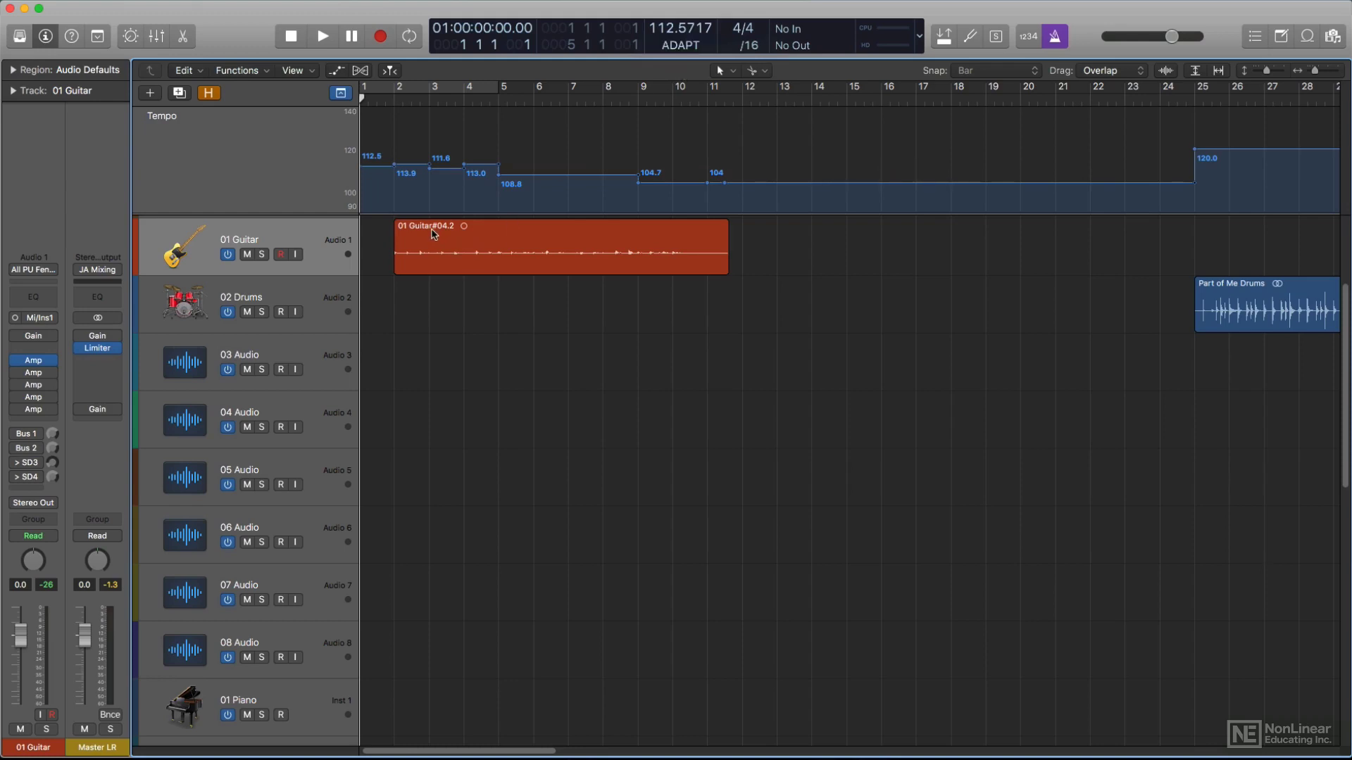
pyautogui.moveTo(419, 232); pyautogui.dragTo(800, 258)
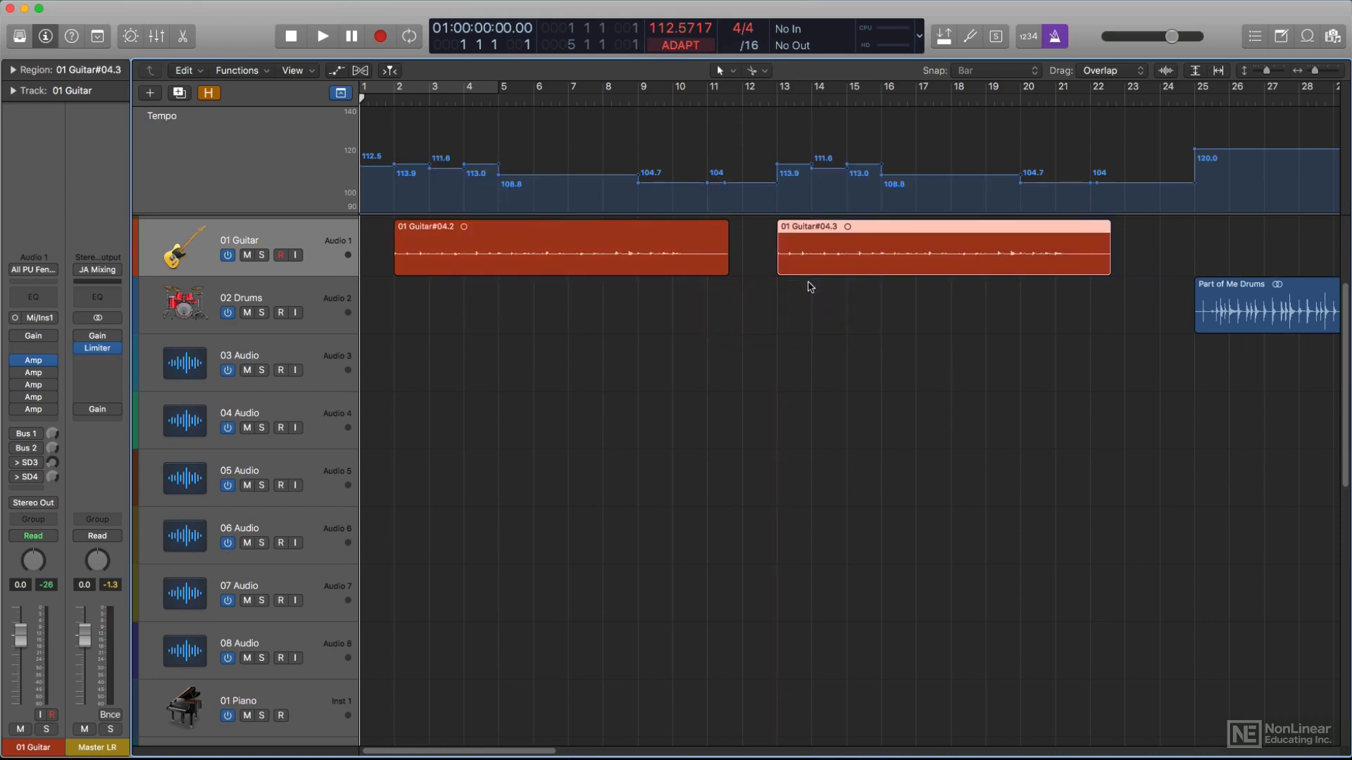
pyautogui.press('super+z')
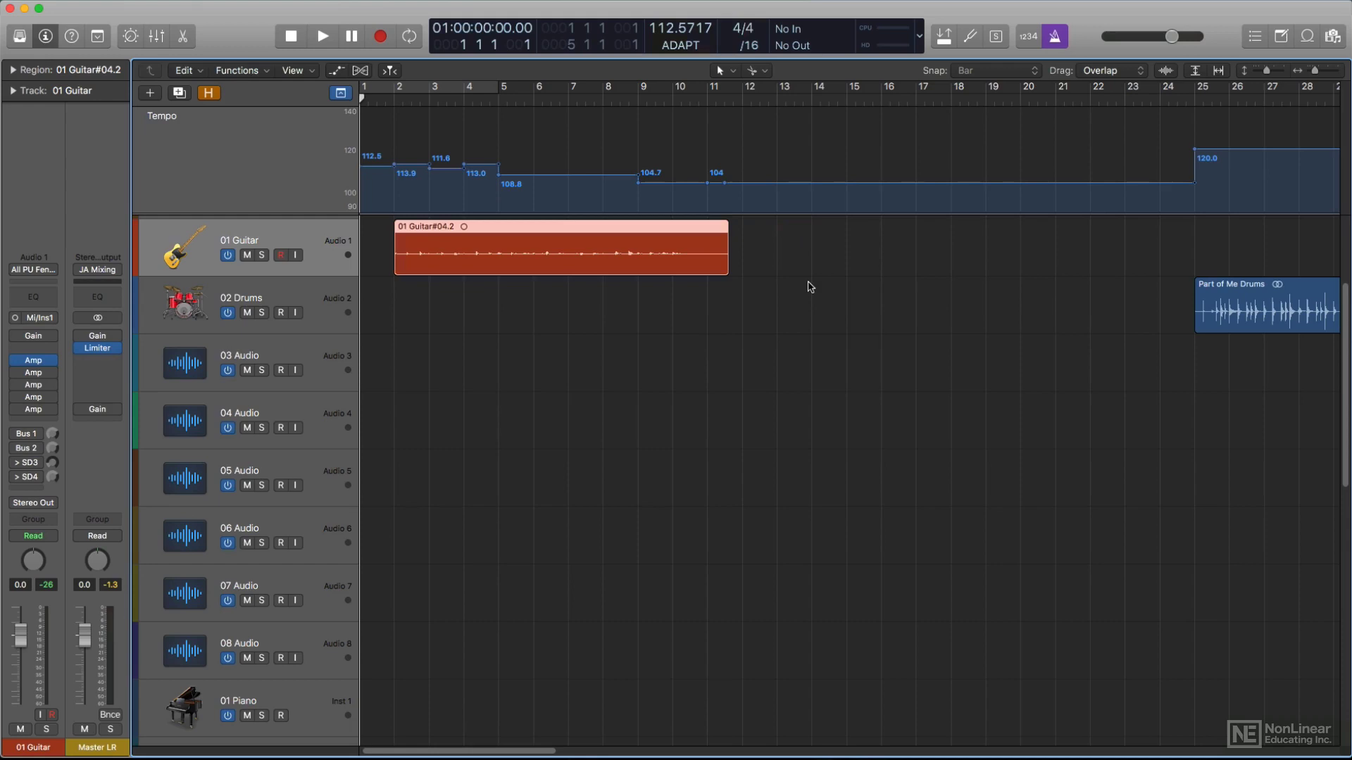
# Move the Part of Me Drums region to bar 13 and copy the guitar region above it.
pyautogui.moveTo(1227, 291); pyautogui.dragTo(802, 295)
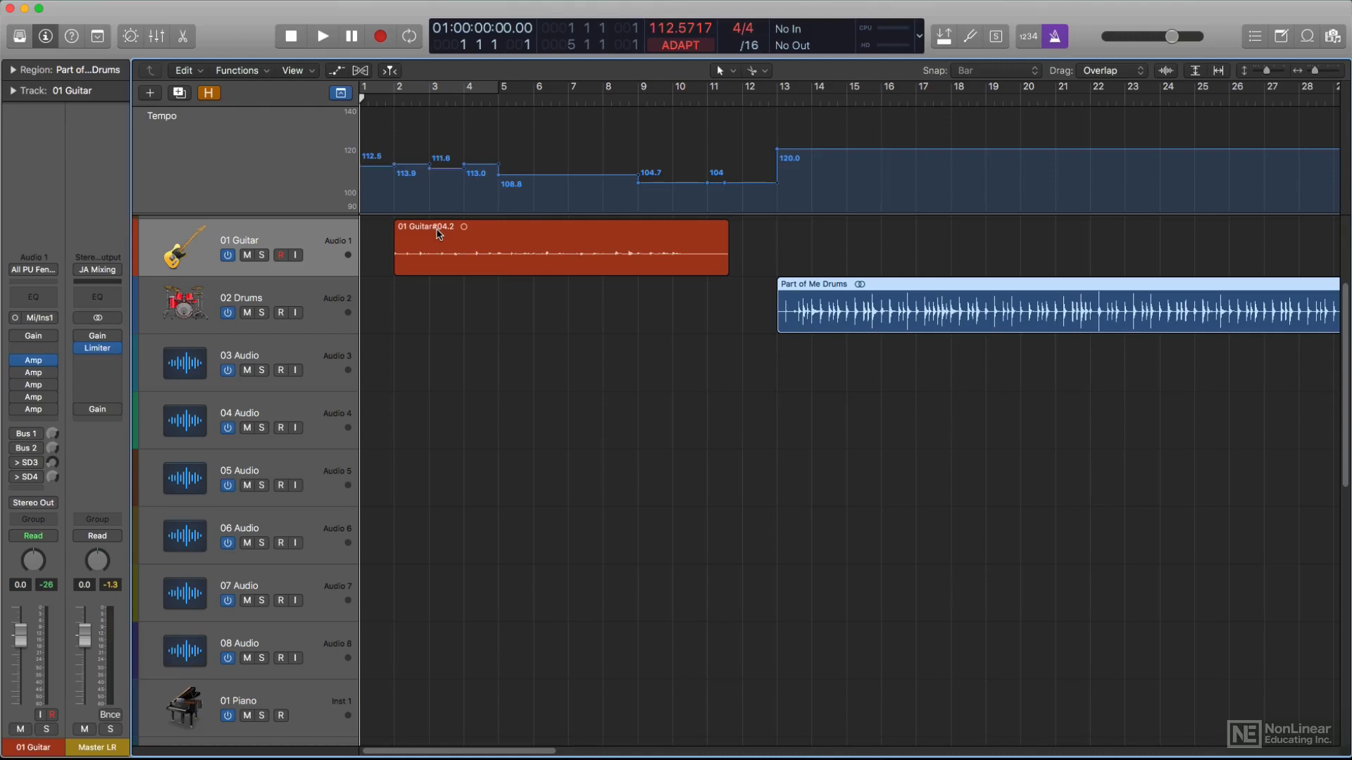
pyautogui.moveTo(438, 233); pyautogui.dragTo(814, 239)
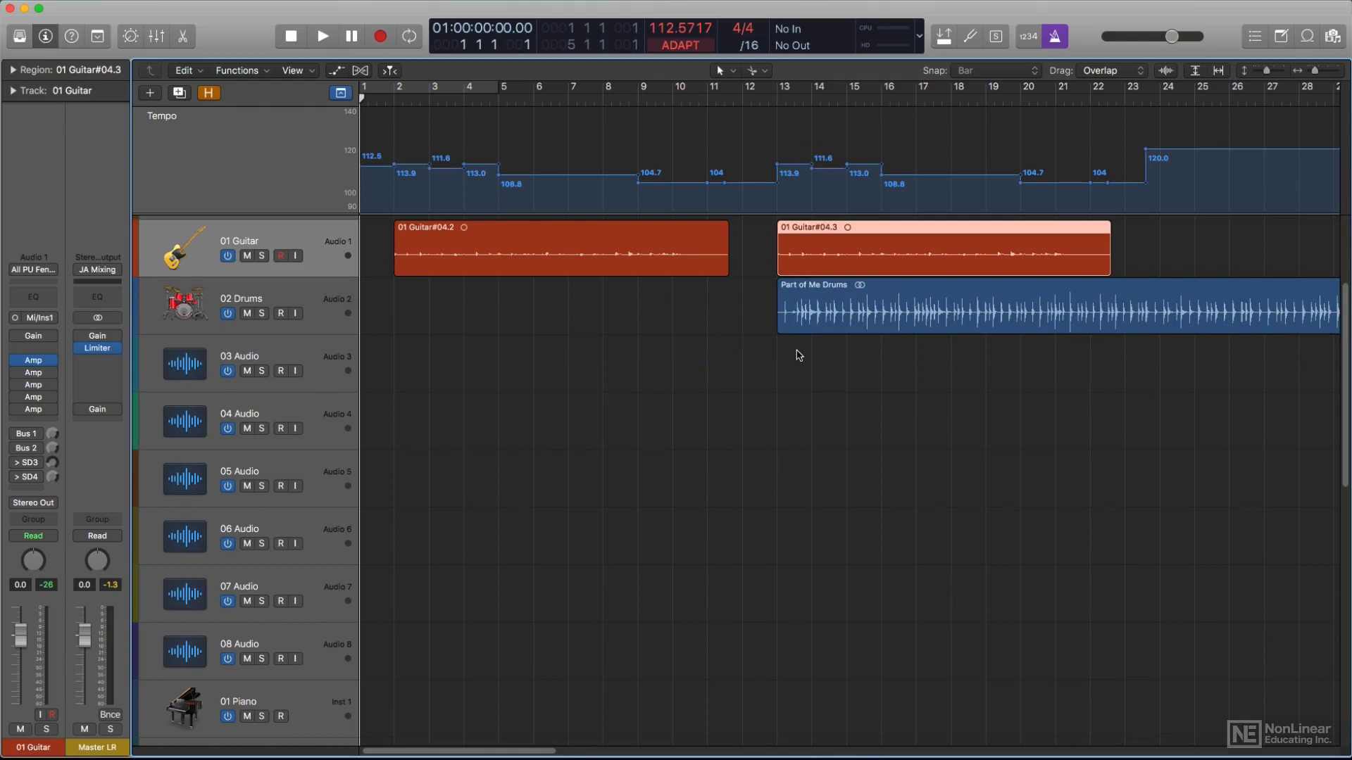
pyautogui.press('t')
# Undo the edits, set Smart Tempo to Auto mode, and try then undo a guitar copy.
pyautogui.press('super+z')
pyautogui.click(679, 46)
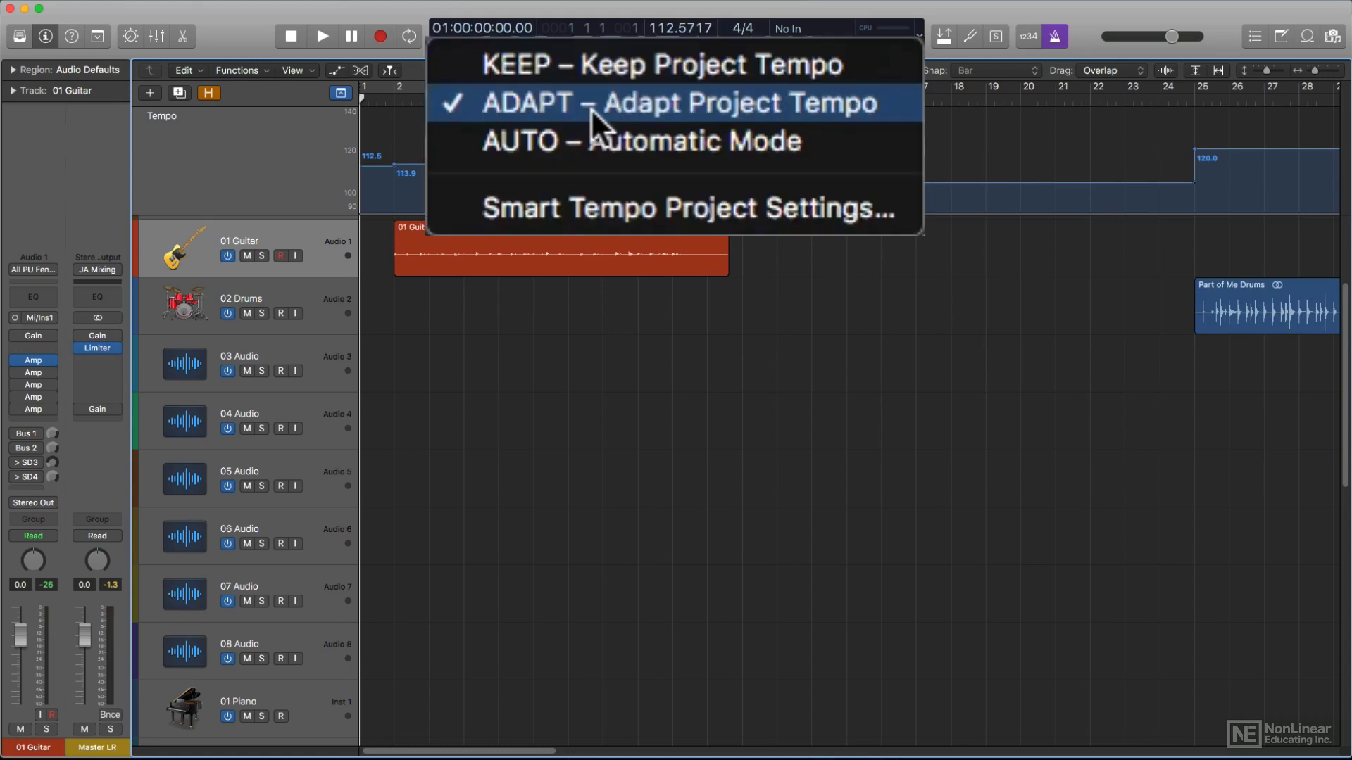
pyautogui.click(579, 143)
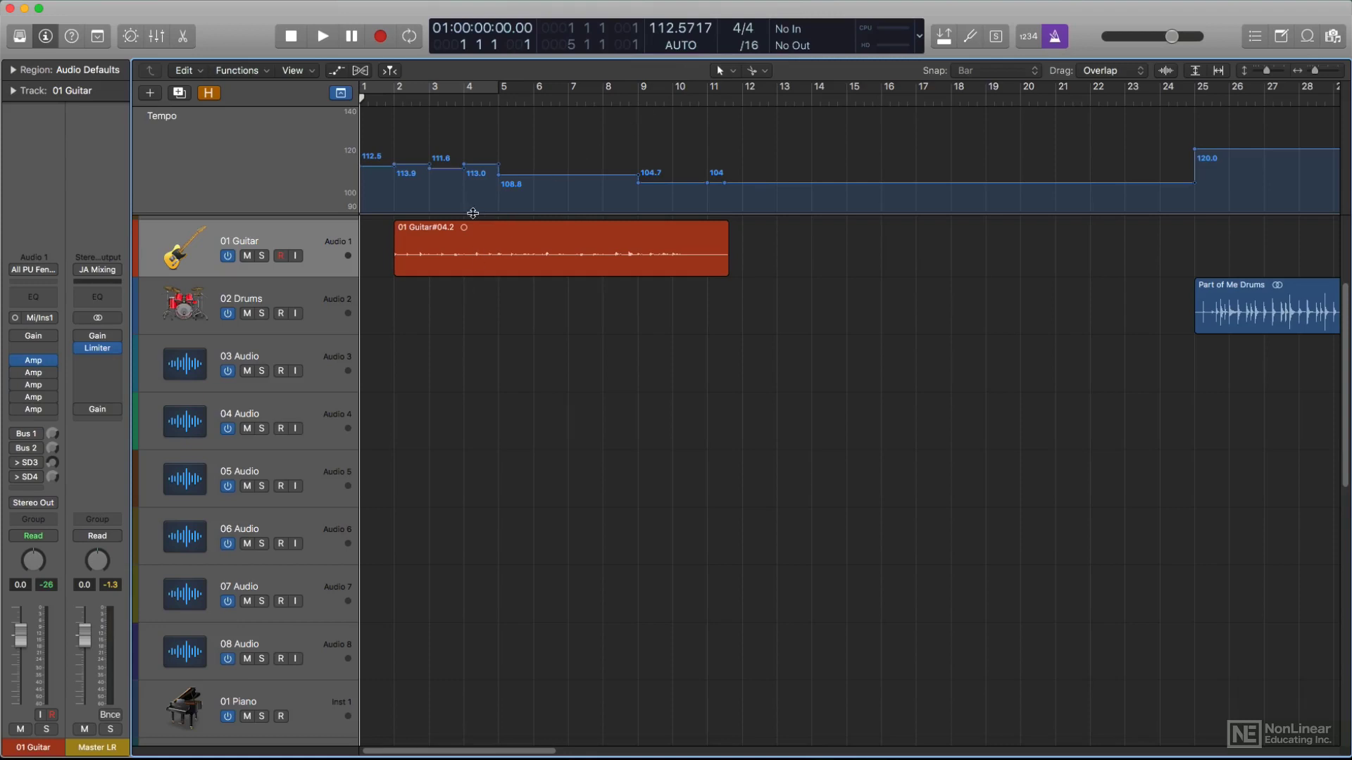
pyautogui.moveTo(463, 243); pyautogui.dragTo(845, 241)
pyautogui.press('super+z')
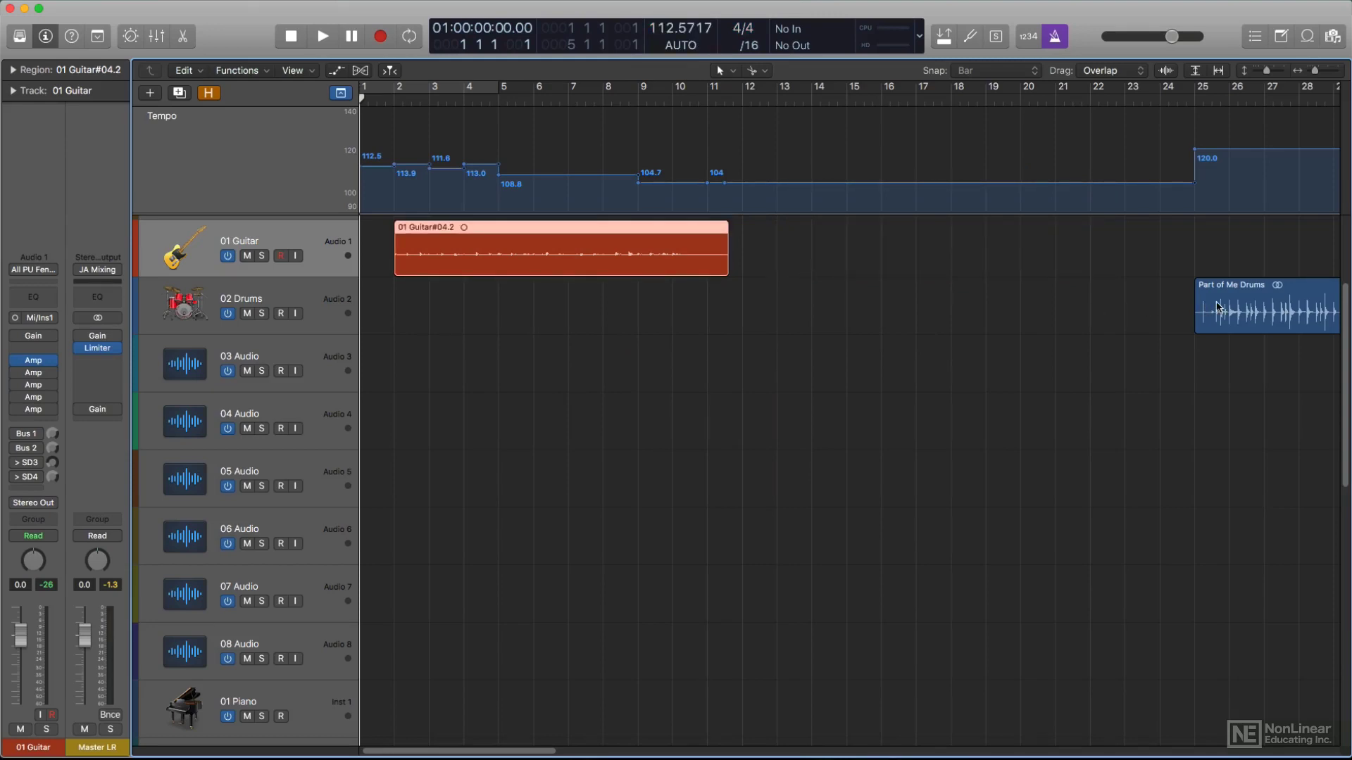
# Move the drums to bar 13 and copy the guitar region to bar 13, tempo staying 120.
pyautogui.moveTo(1220, 308); pyautogui.dragTo(806, 303)
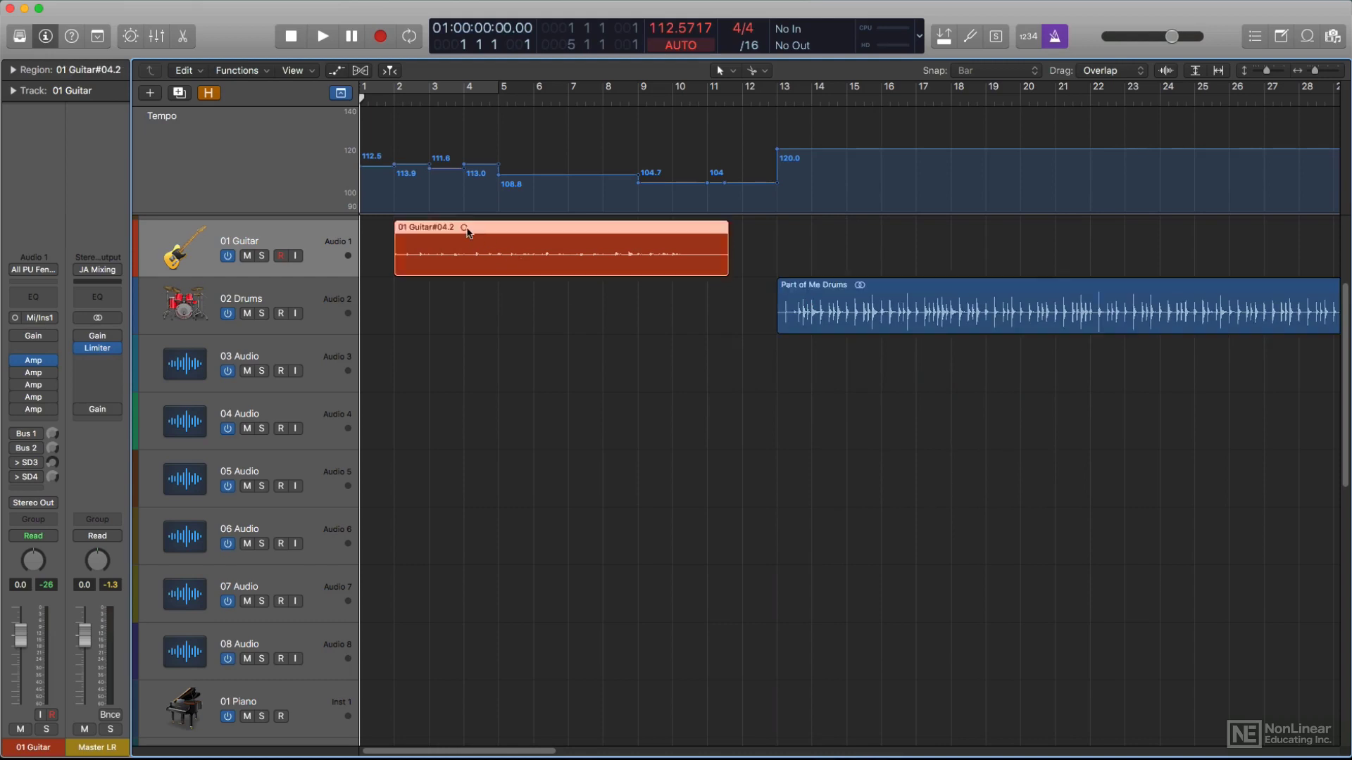
pyautogui.moveTo(477, 238); pyautogui.dragTo(838, 245)
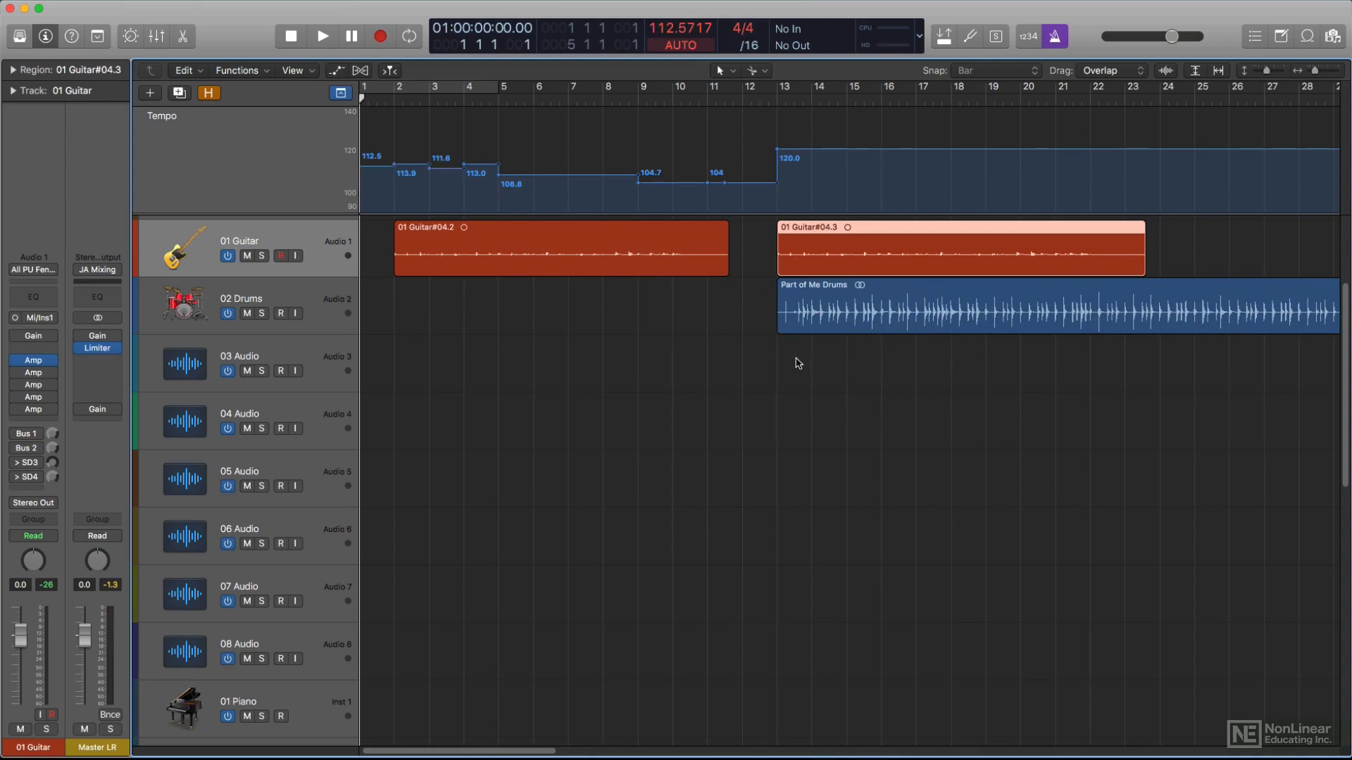
pyautogui.press('t')
pyautogui.press('super+z')
pyautogui.moveTo(588, 245); pyautogui.dragTo(838, 245)
# In Smart Tempo Project Settings, set new recordings to Flex & Follow On with Trim start enabled.
pyautogui.click(680, 45)
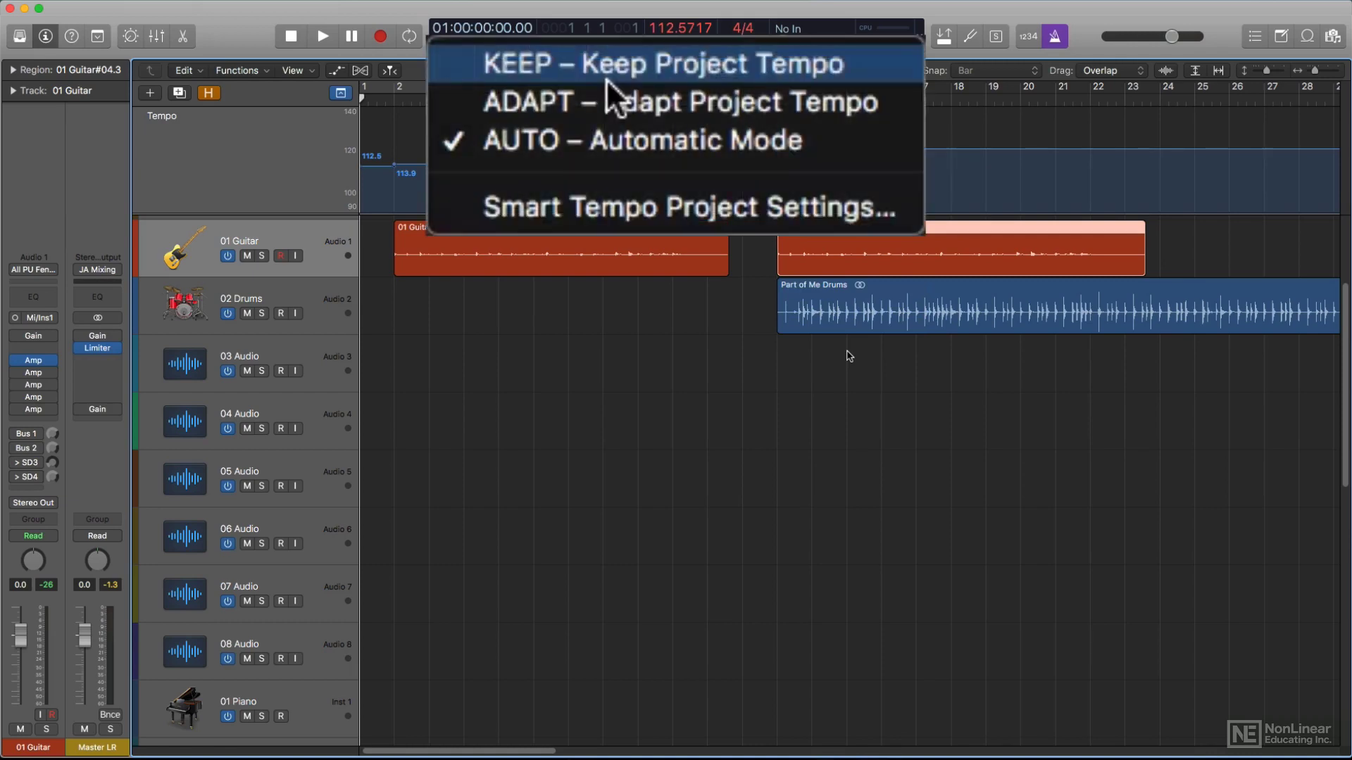
pyautogui.click(578, 141)
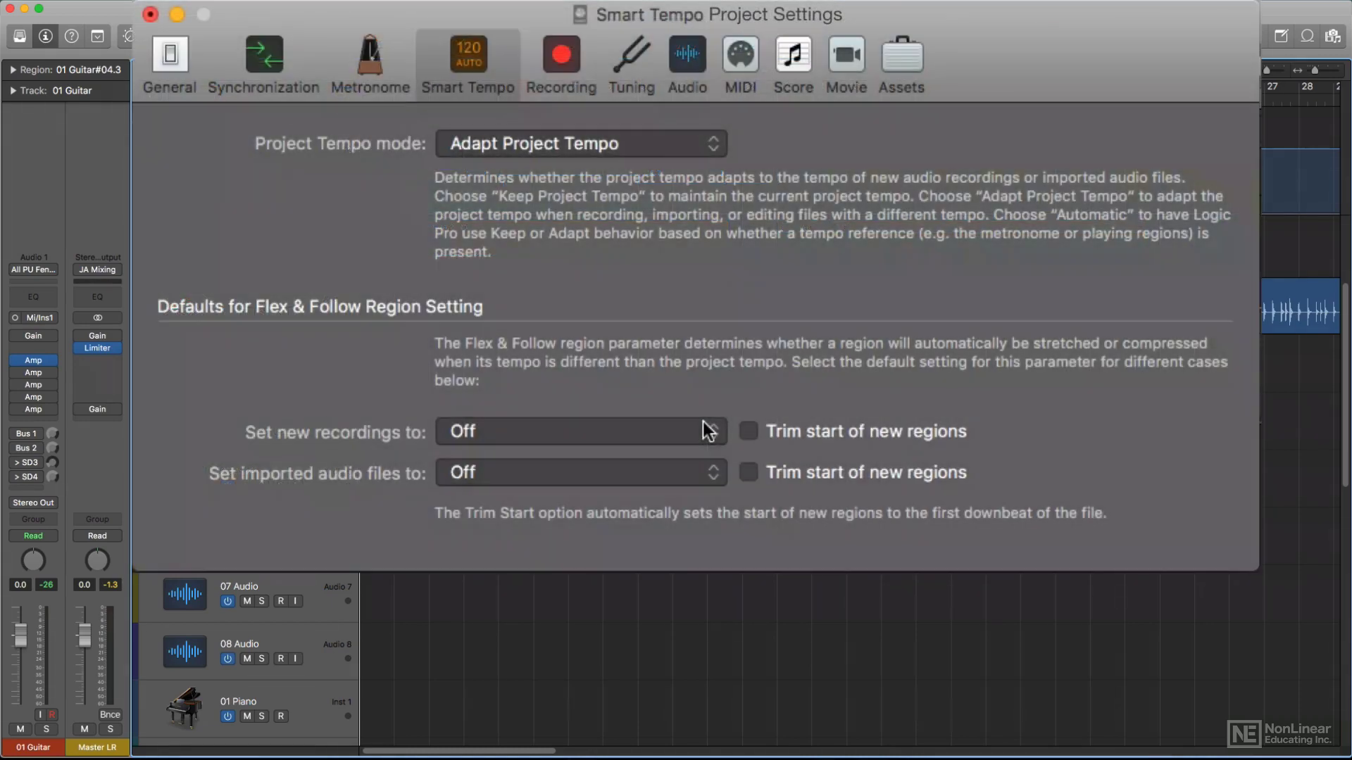
pyautogui.click(707, 431)
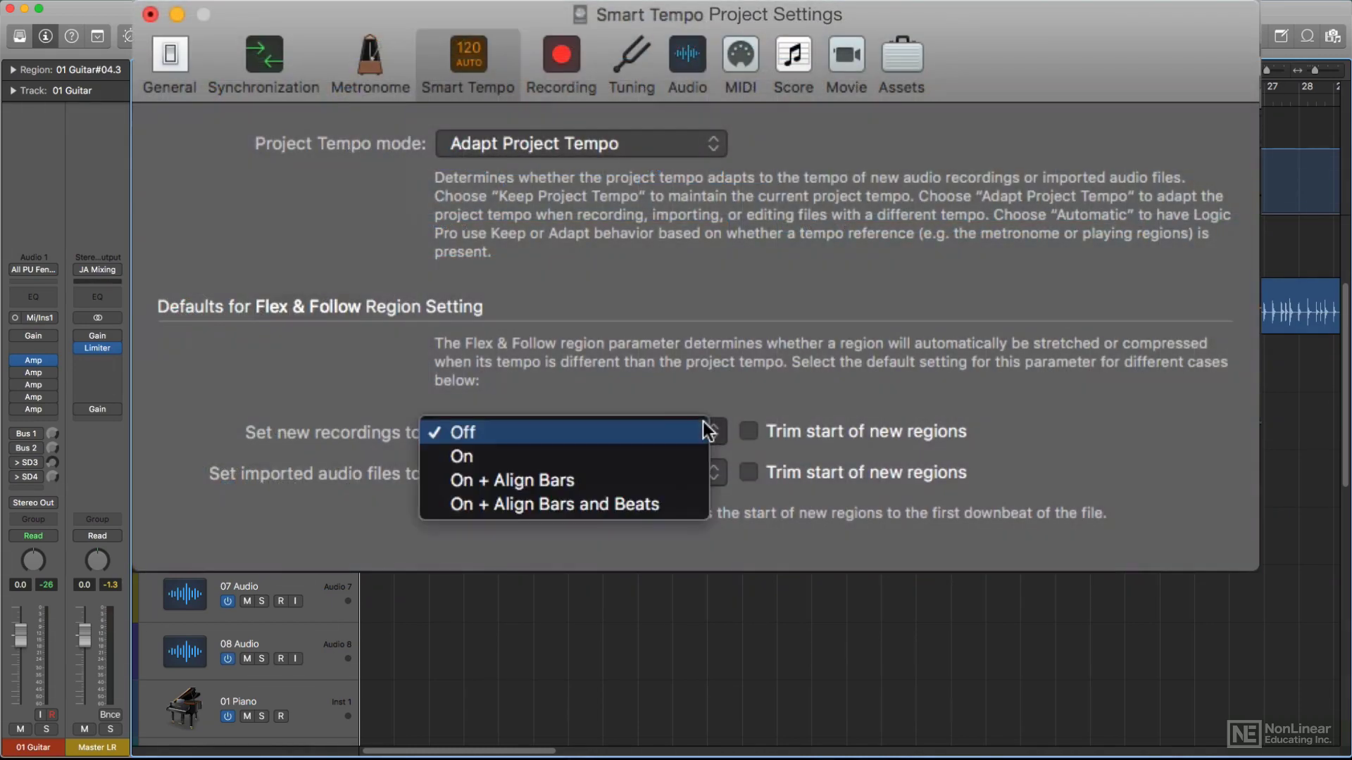
pyautogui.click(695, 448)
pyautogui.click(749, 431)
pyautogui.click(712, 473)
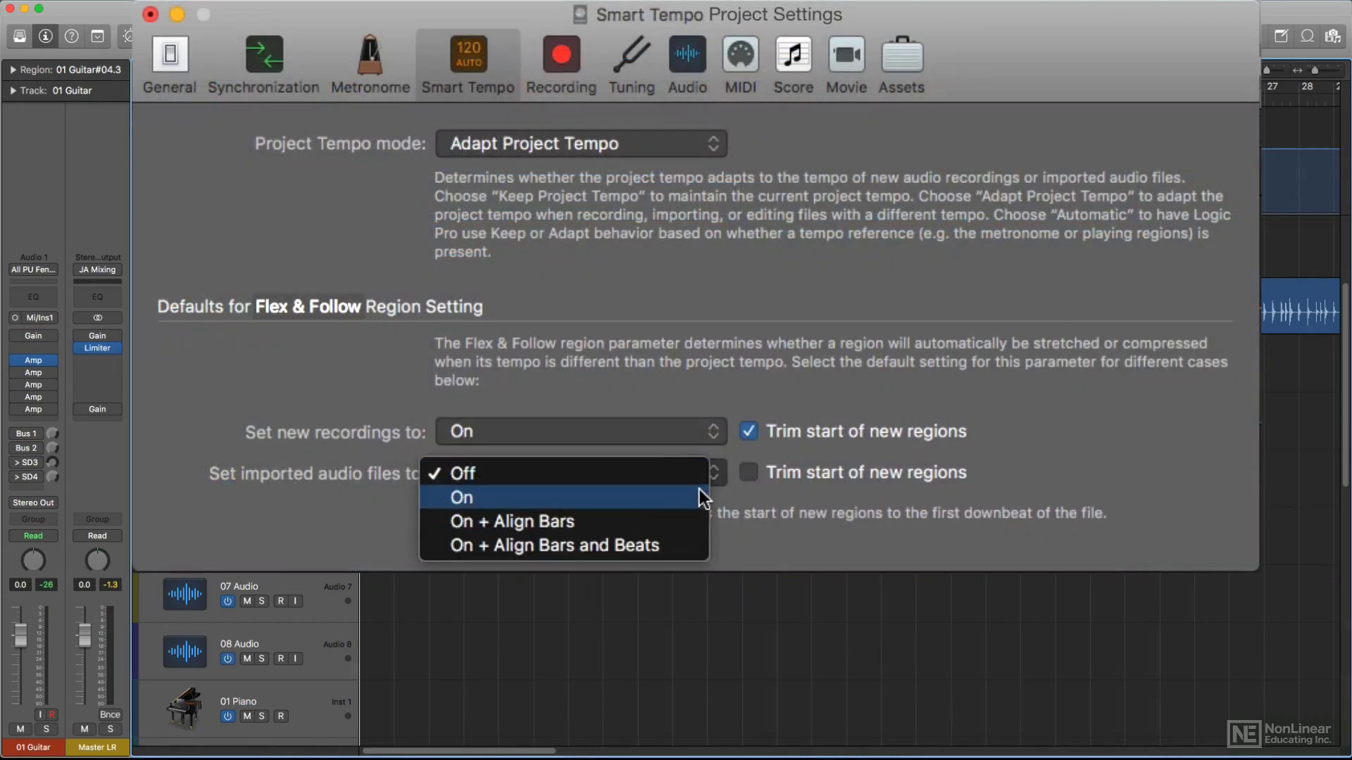